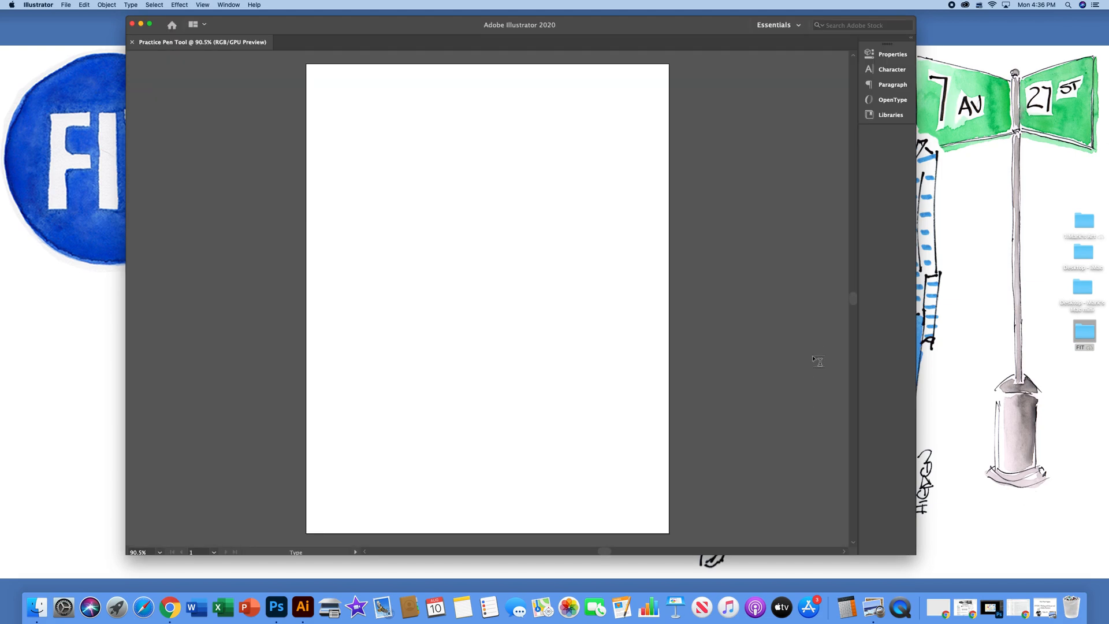
# Display the Advanced toolbar as a floating toolbar beside the artboard
pyautogui.moveTo(371, 26); pyautogui.dragTo(351, 26)
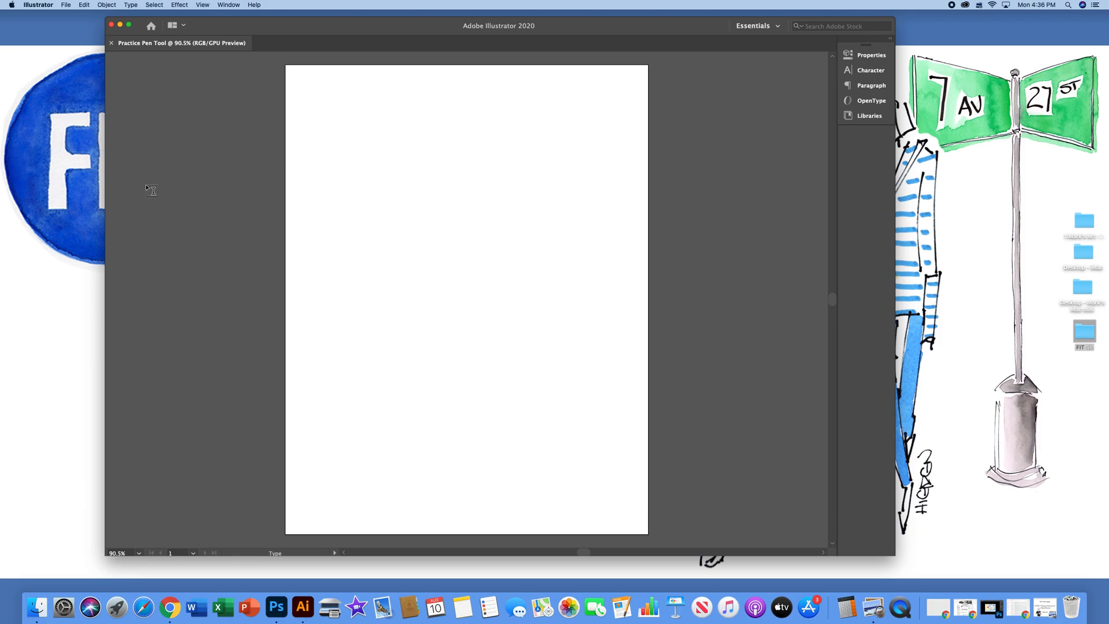
pyautogui.moveTo(304, 32); pyautogui.dragTo(308, 39)
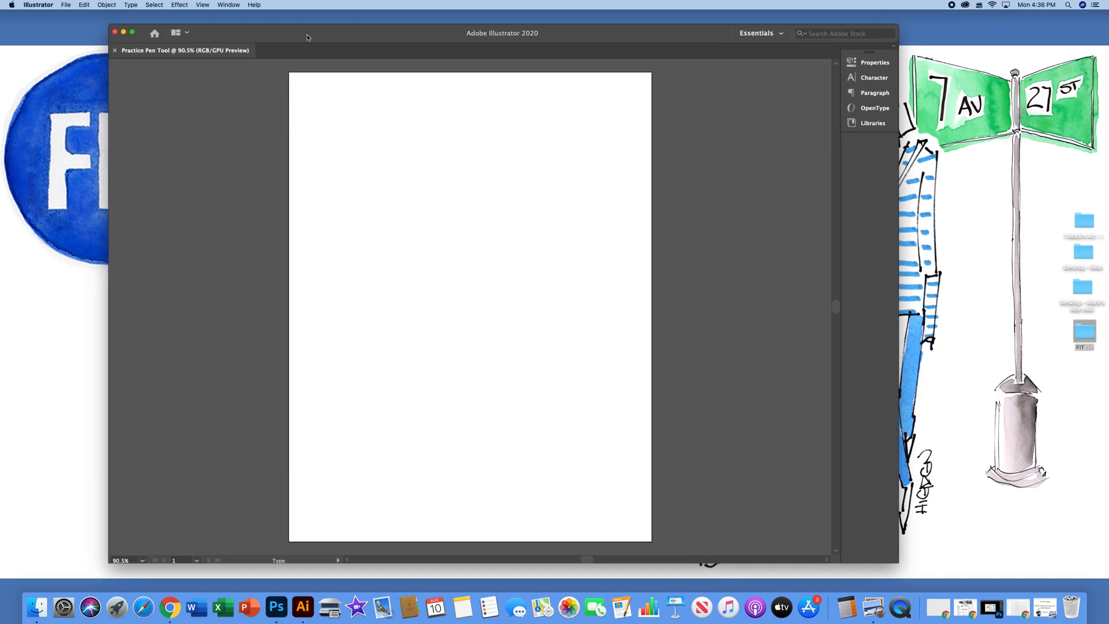
pyautogui.click(229, 6)
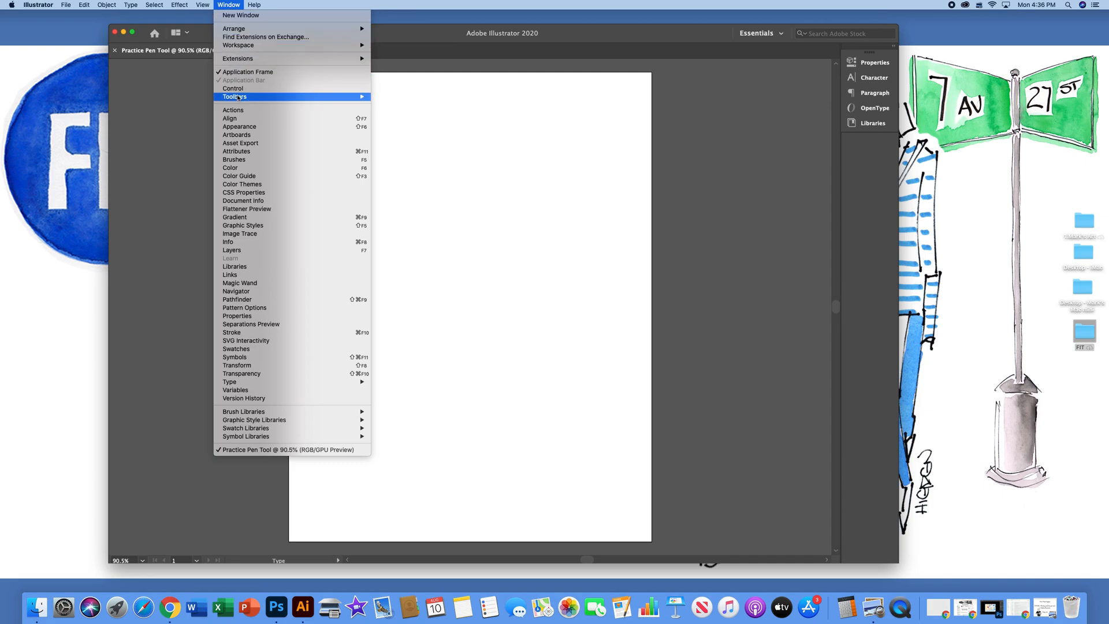
pyautogui.moveTo(239, 99)
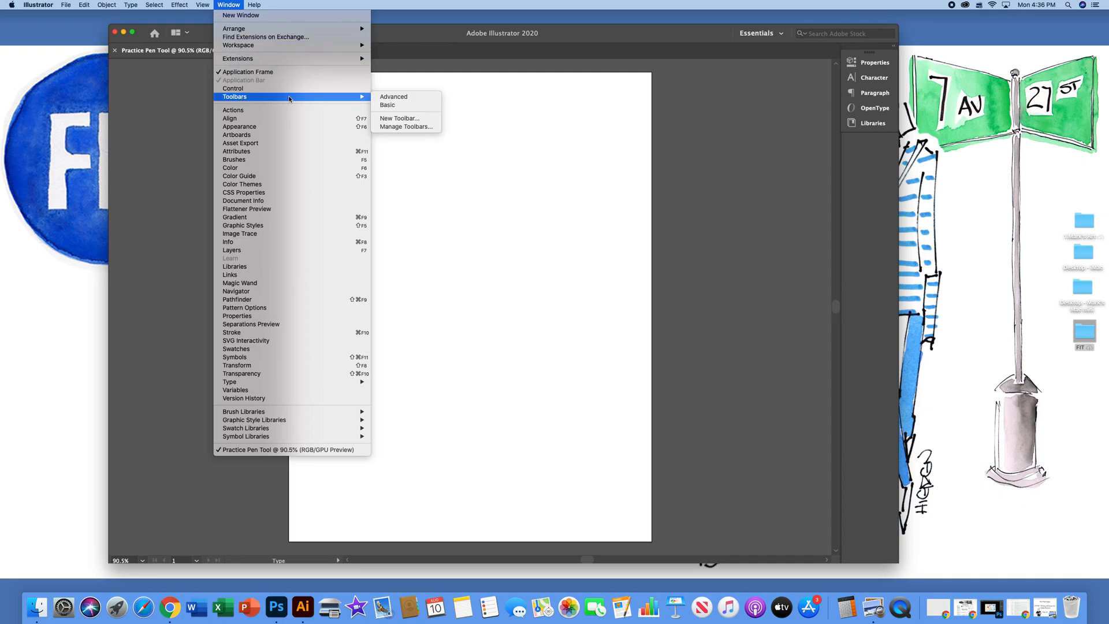
pyautogui.click(395, 98)
pyautogui.moveTo(113, 84); pyautogui.dragTo(140, 87)
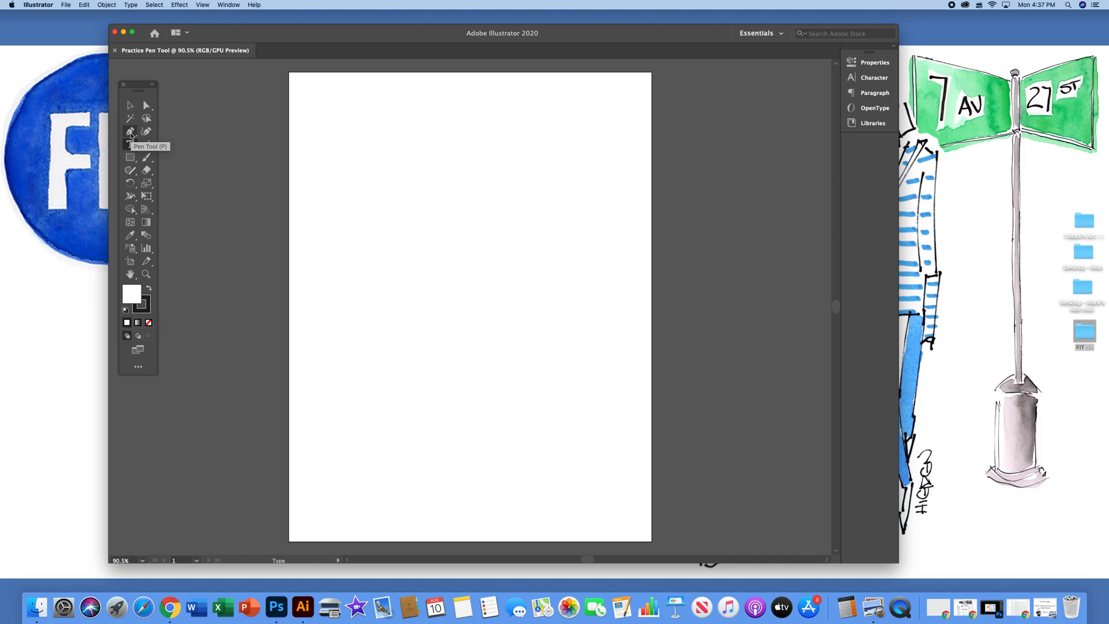
# Activate the Pen tool and detach its tool group as a separate floating palette beside the main toolbar
pyautogui.click(131, 135)
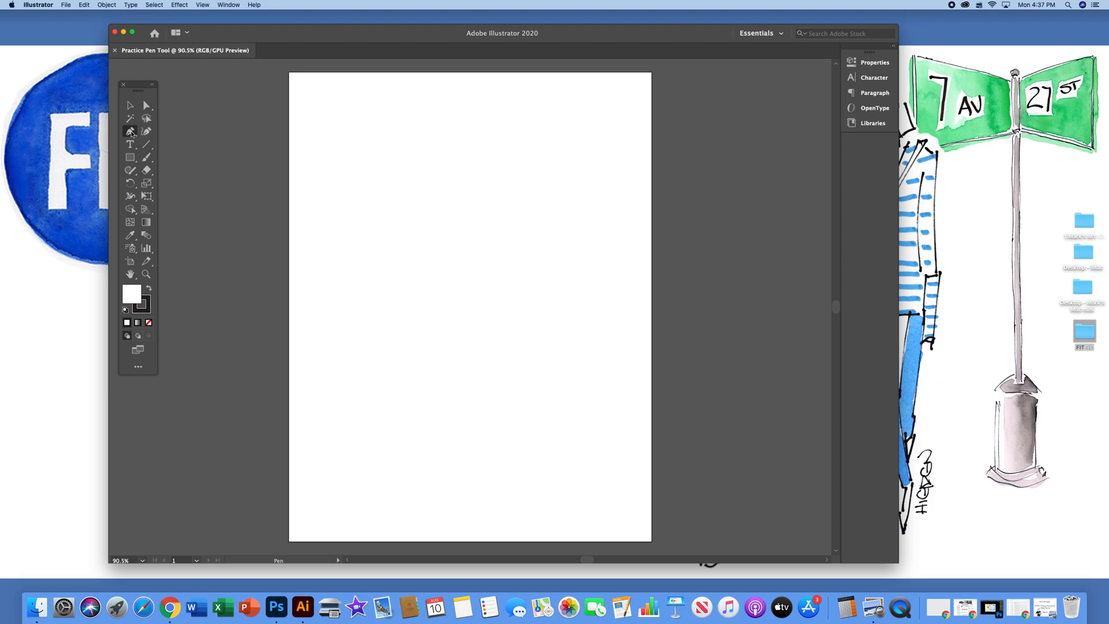
pyautogui.click(132, 132)
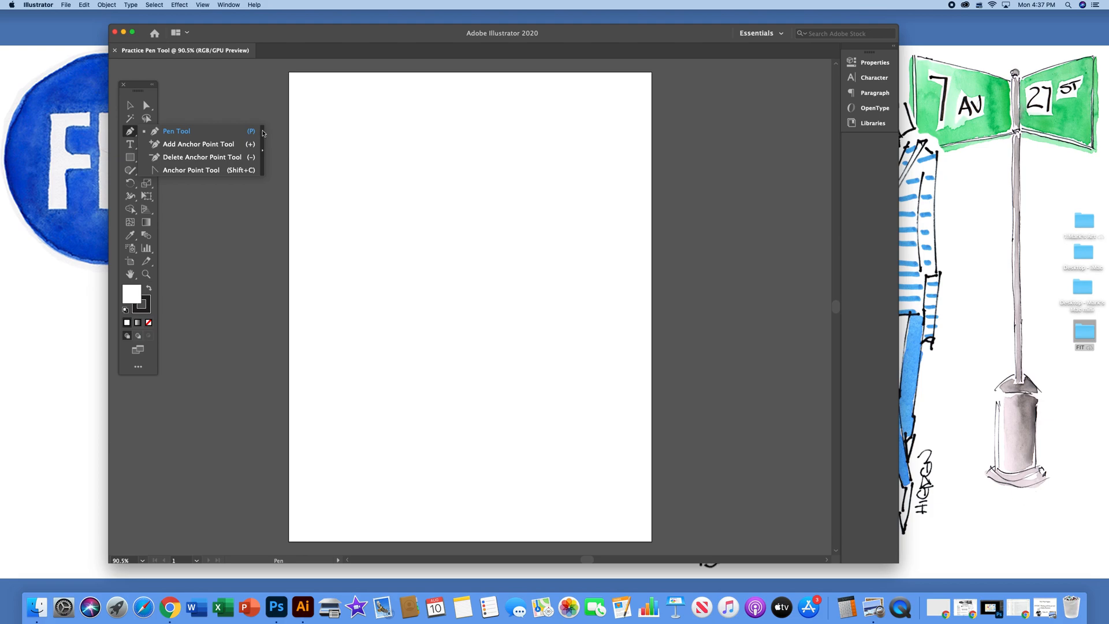
pyautogui.click(263, 133)
pyautogui.moveTo(169, 139); pyautogui.dragTo(212, 93)
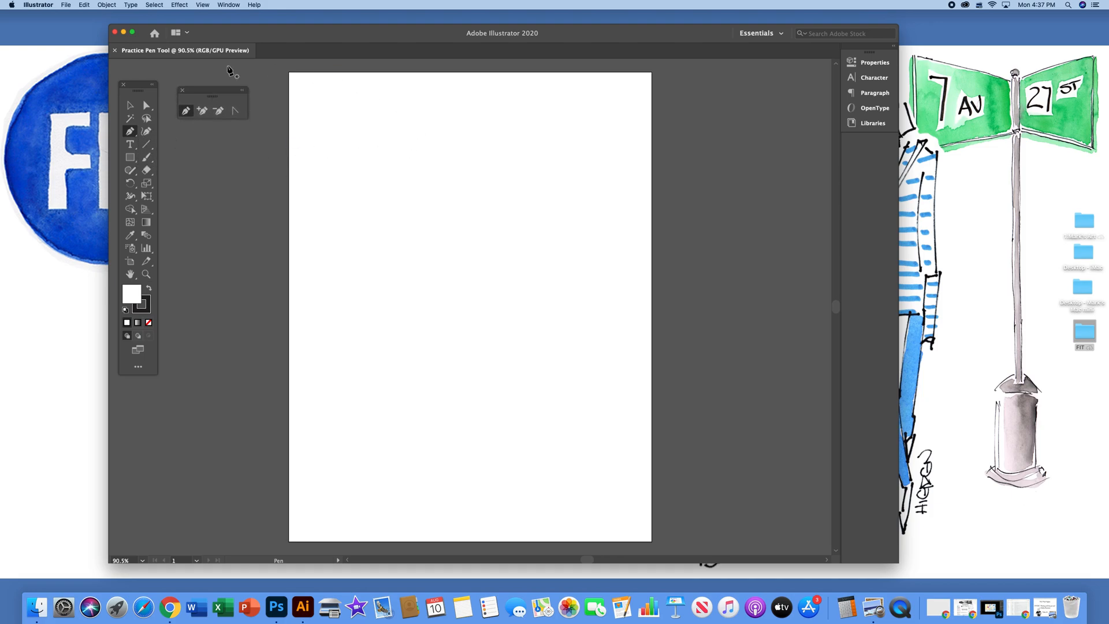
# Show the grid and the rulers in the document
pyautogui.click(204, 5)
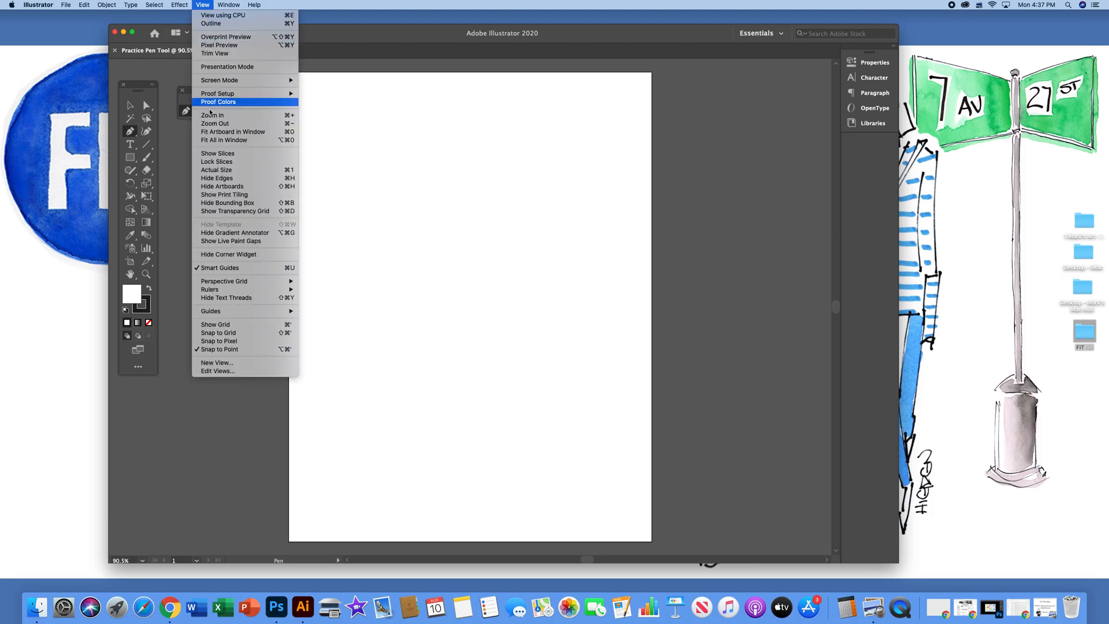
pyautogui.click(234, 327)
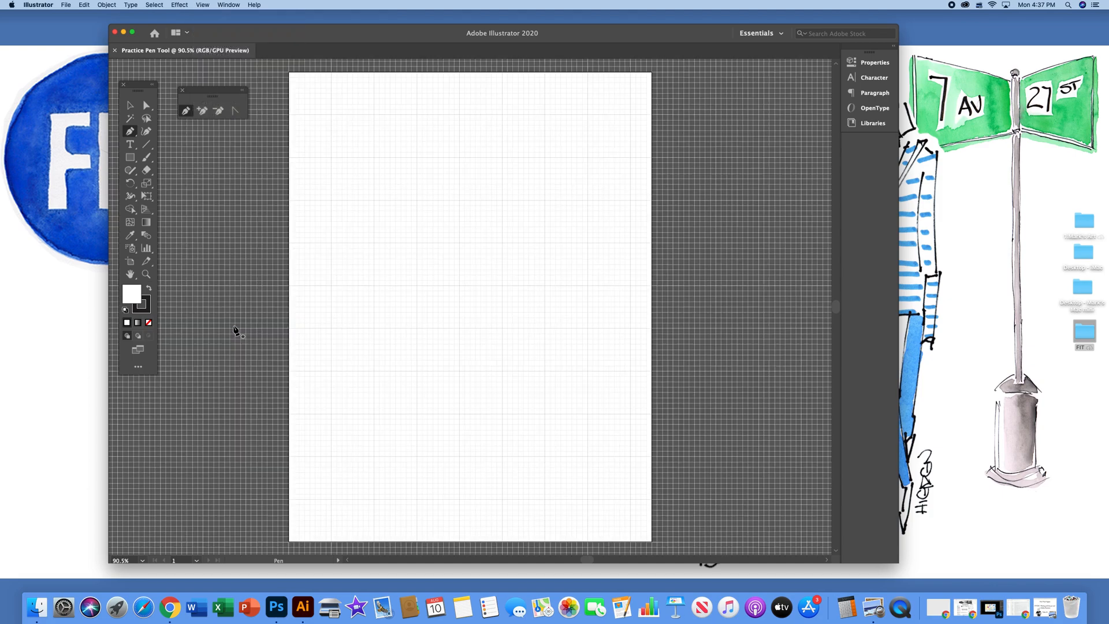
pyautogui.click(203, 5)
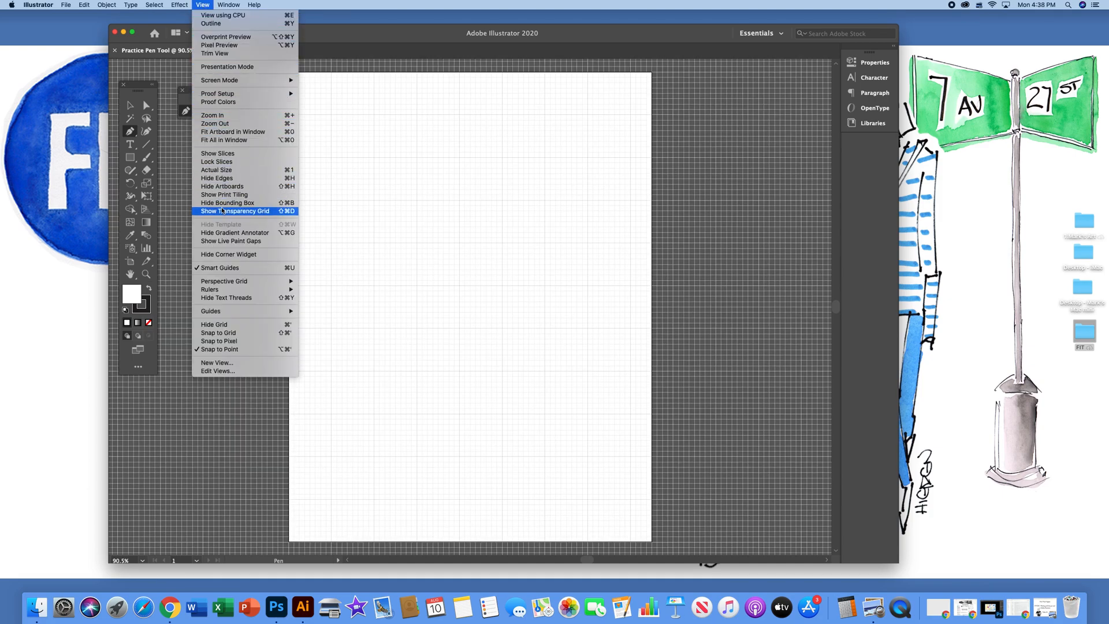
pyautogui.moveTo(227, 290)
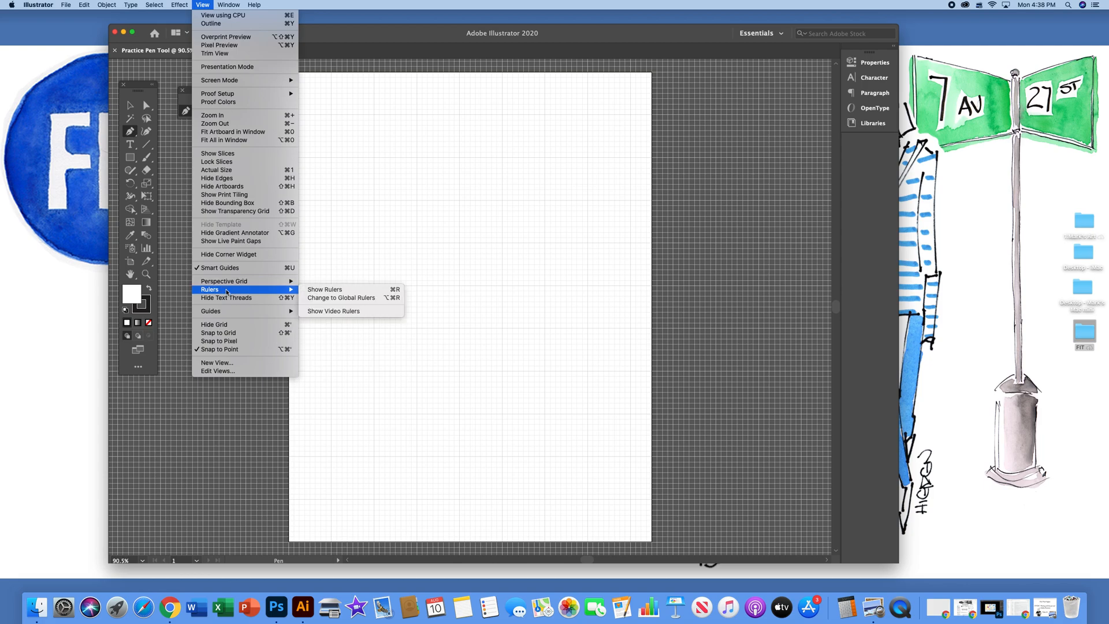
pyautogui.click(330, 291)
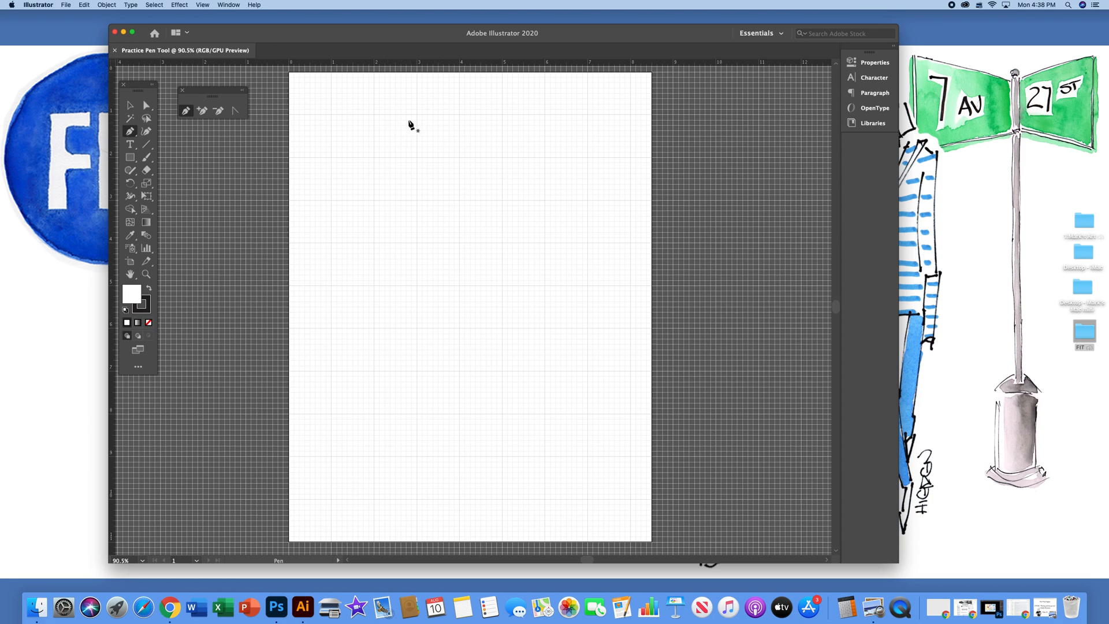
# Draw a closed octagon about 3 in wide with the Pen tool on the artboard's upper-left grid intersections, and deselect it
pyautogui.click(374, 114)
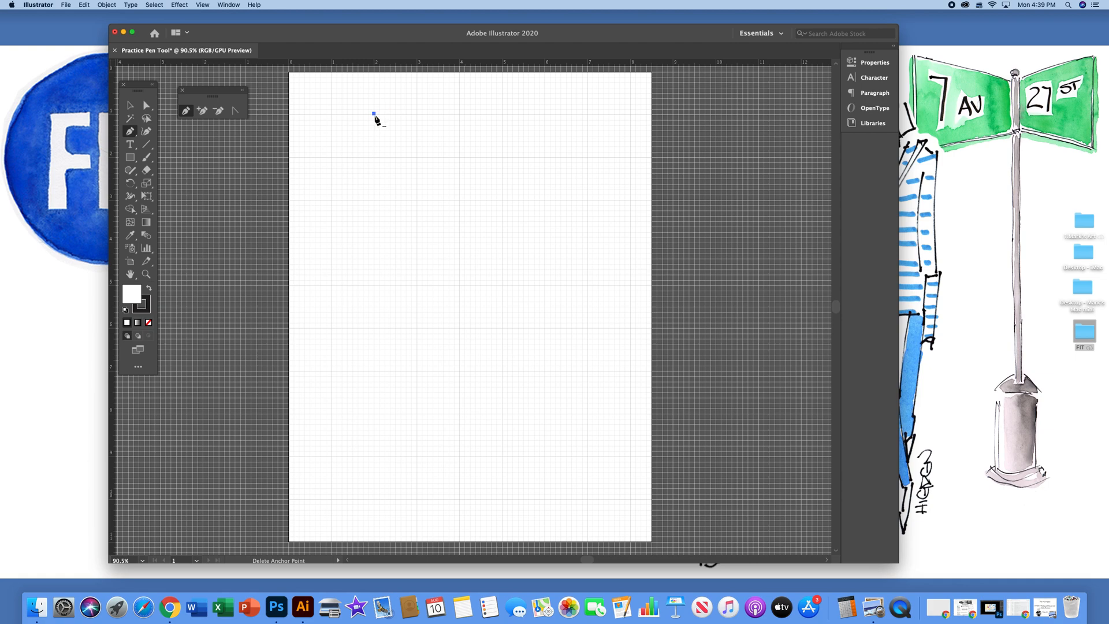
pyautogui.click(417, 114)
pyautogui.click(458, 157)
pyautogui.click(458, 202)
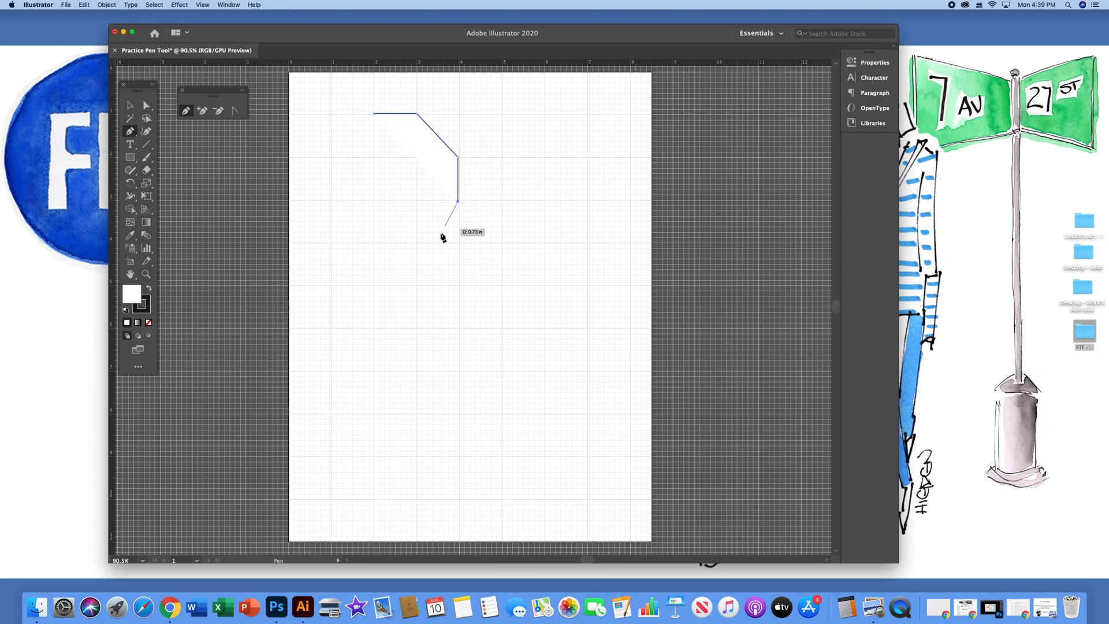
pyautogui.click(416, 243)
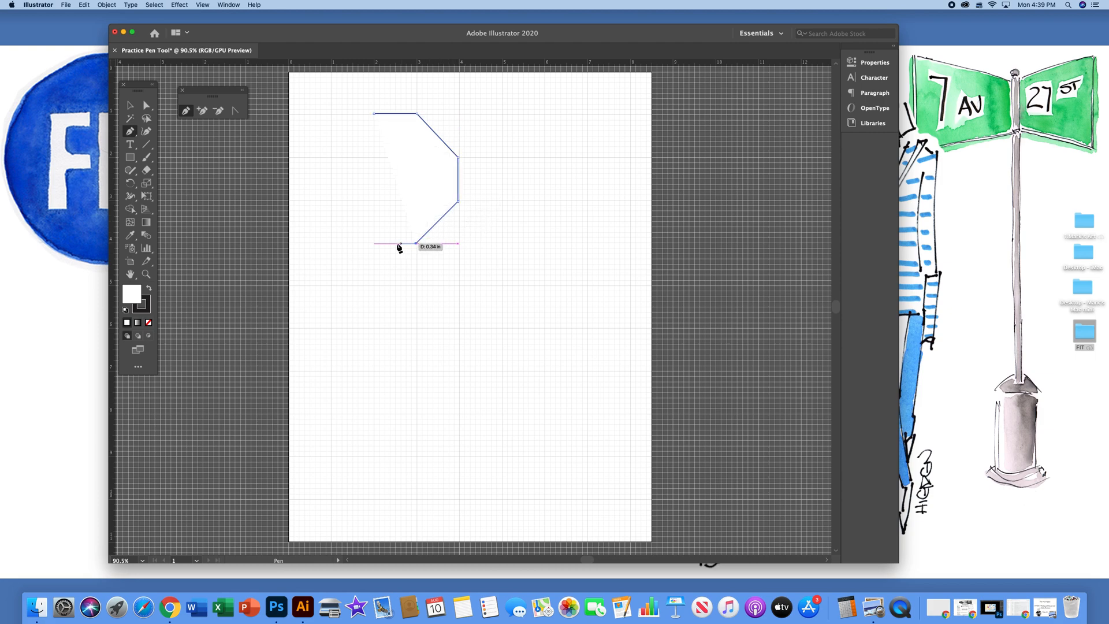
pyautogui.click(374, 243)
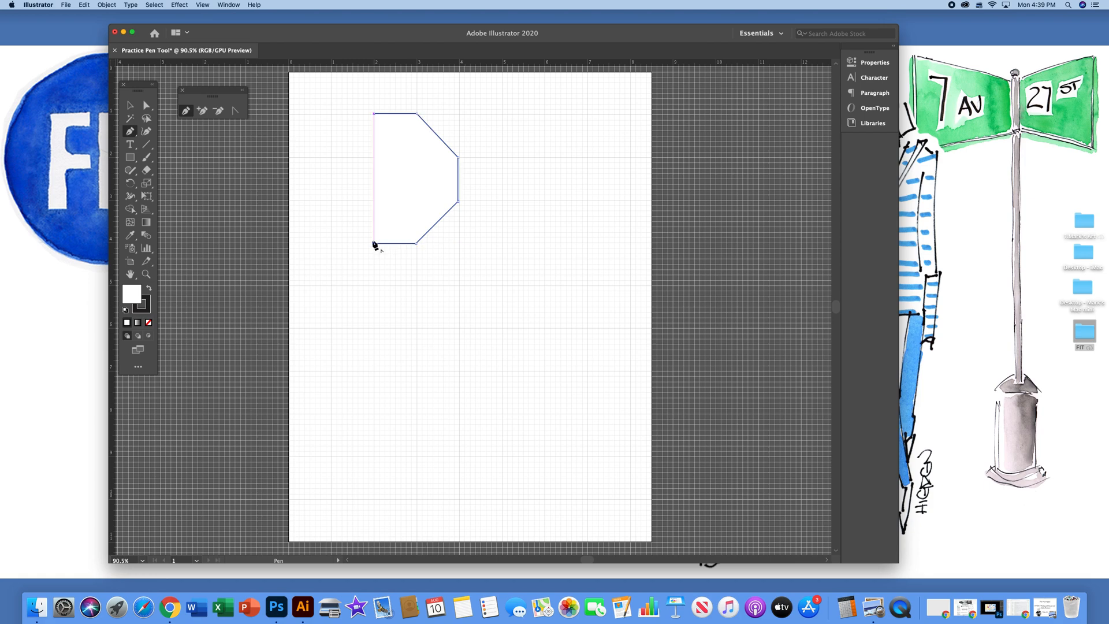
pyautogui.click(330, 199)
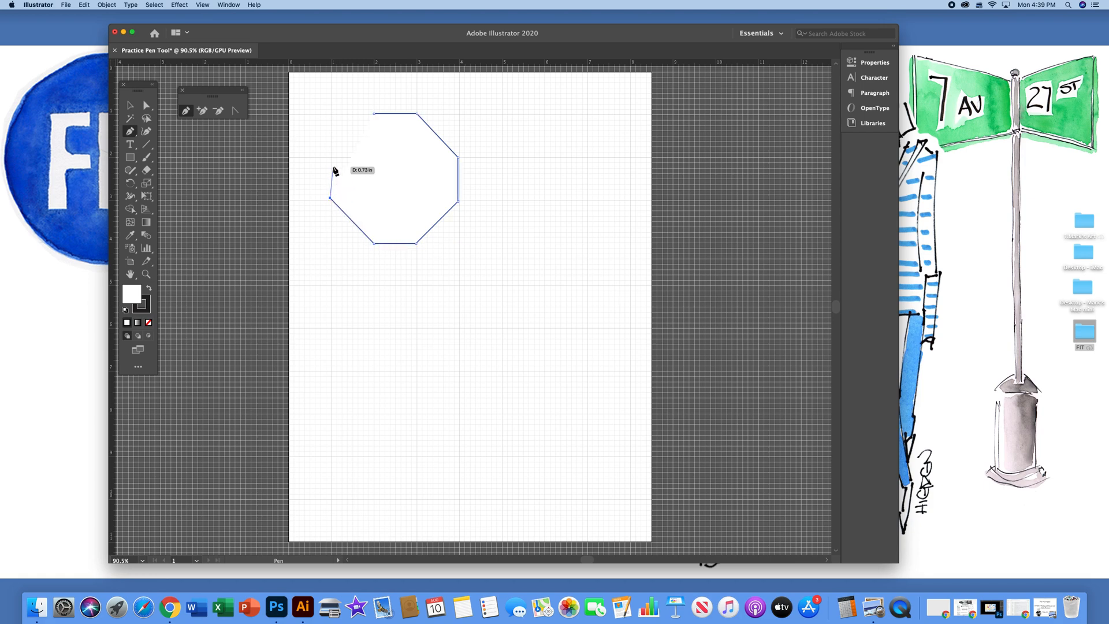
pyautogui.click(330, 155)
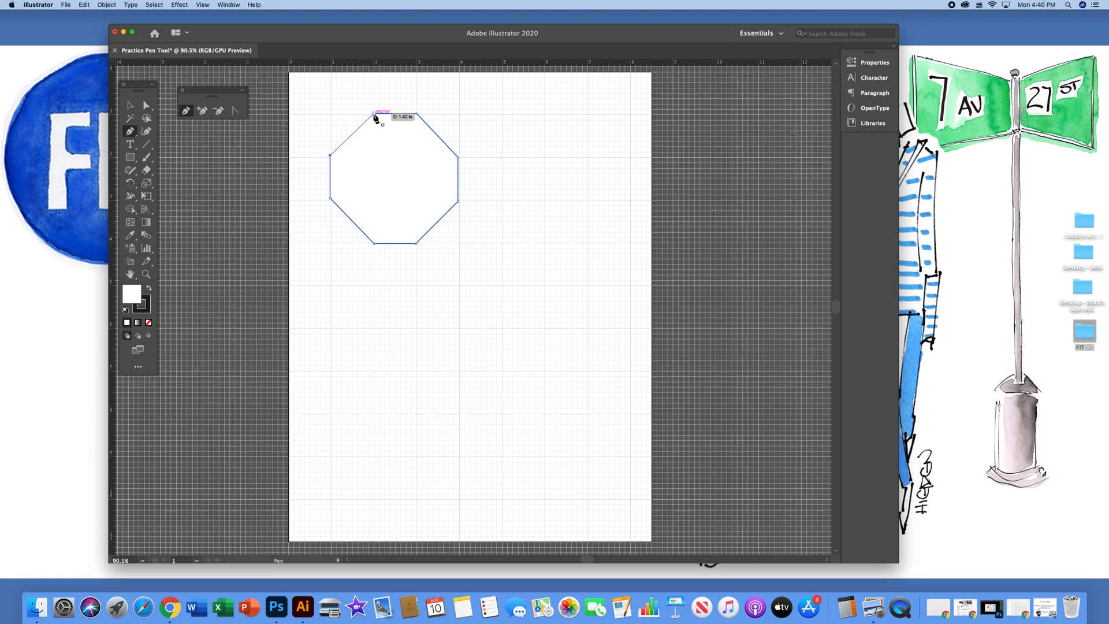
pyautogui.click(375, 114)
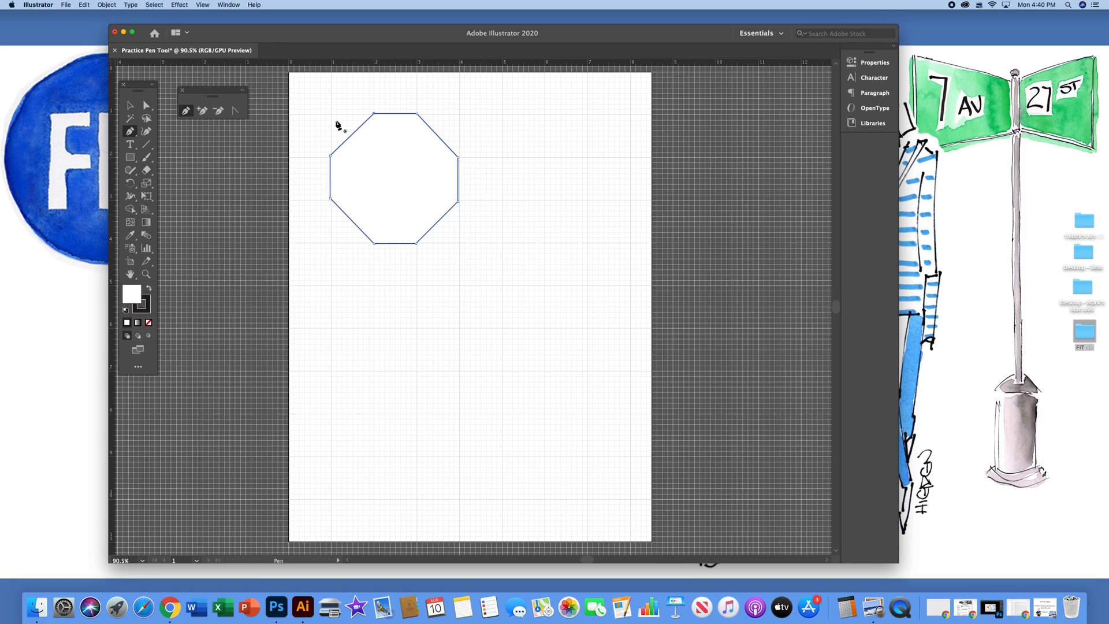
pyautogui.click(132, 108)
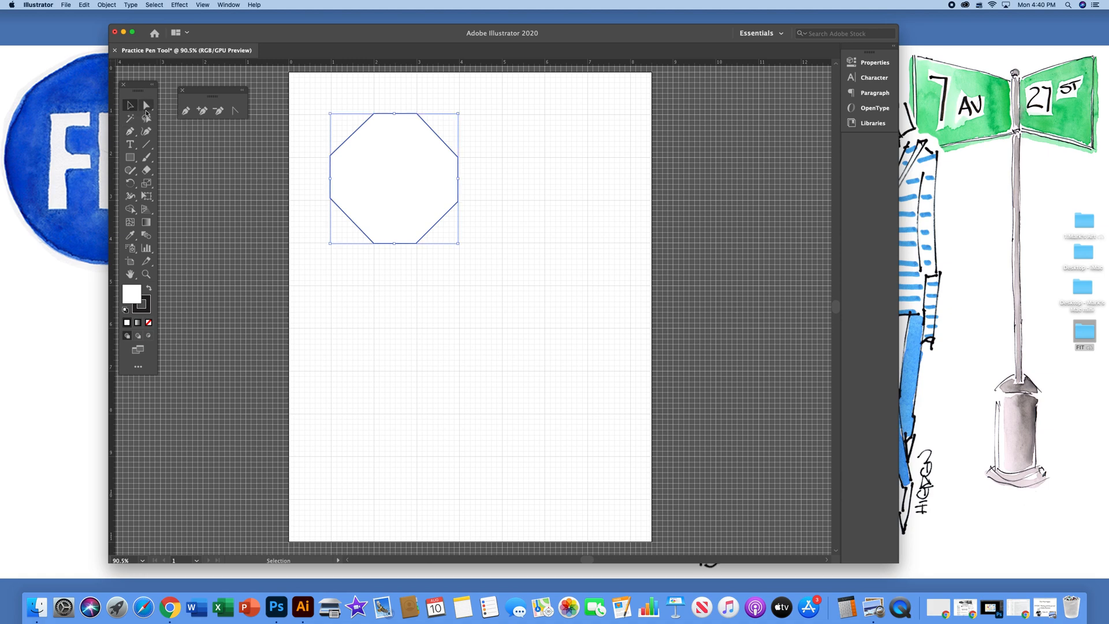
pyautogui.click(576, 154)
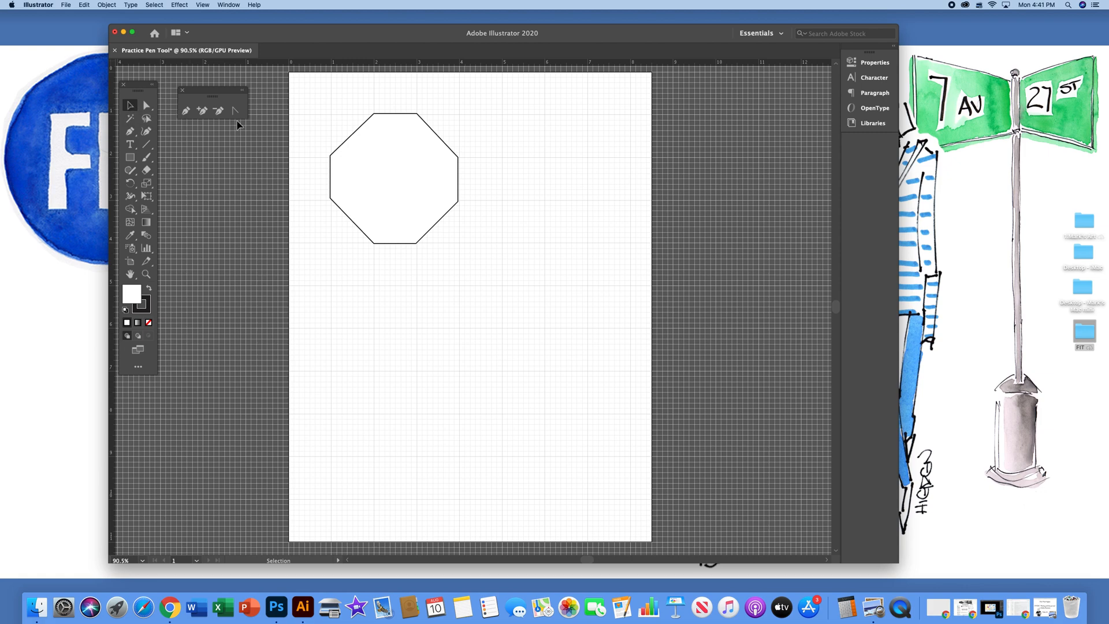
# Move the octagon to the artboard's right side and back to its upper middle, and deselect it
pyautogui.moveTo(402, 153); pyautogui.dragTo(539, 225)
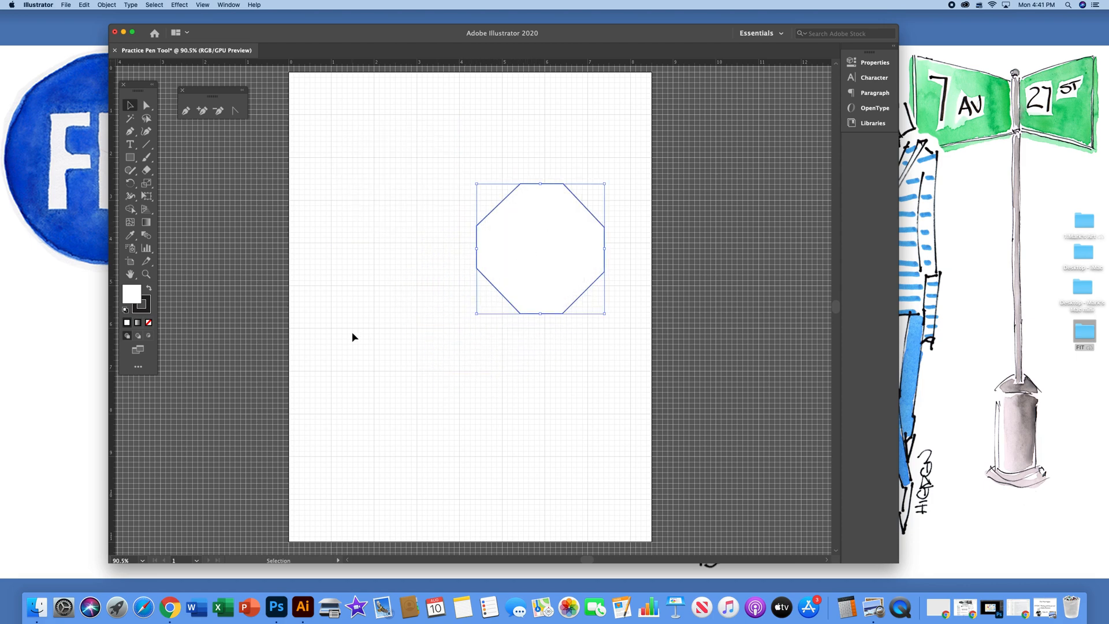
pyautogui.click(383, 327)
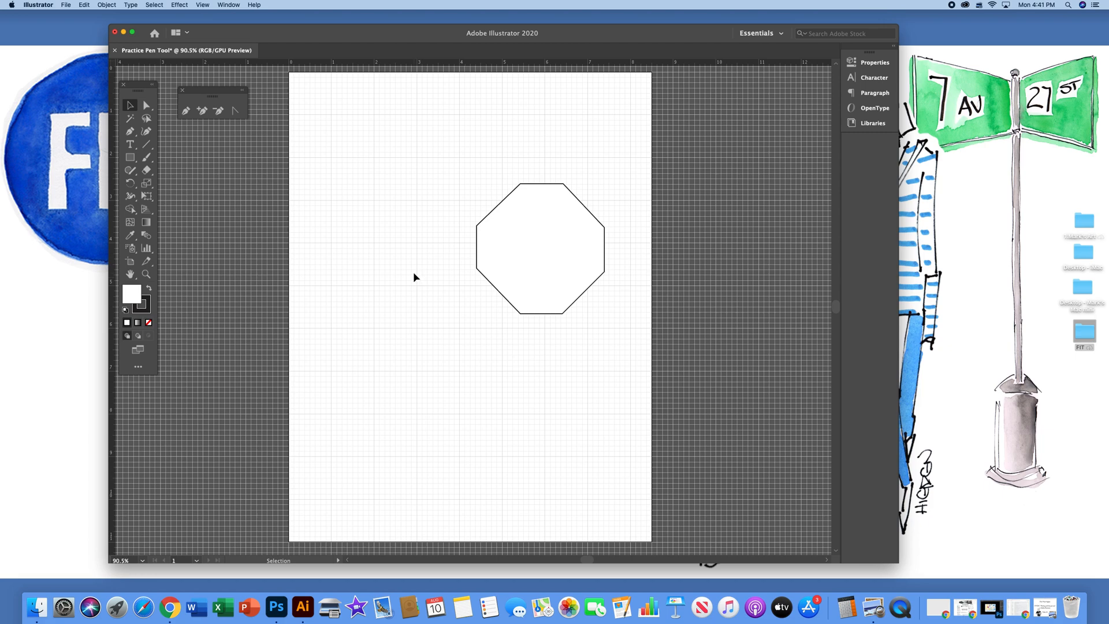
pyautogui.click(522, 268)
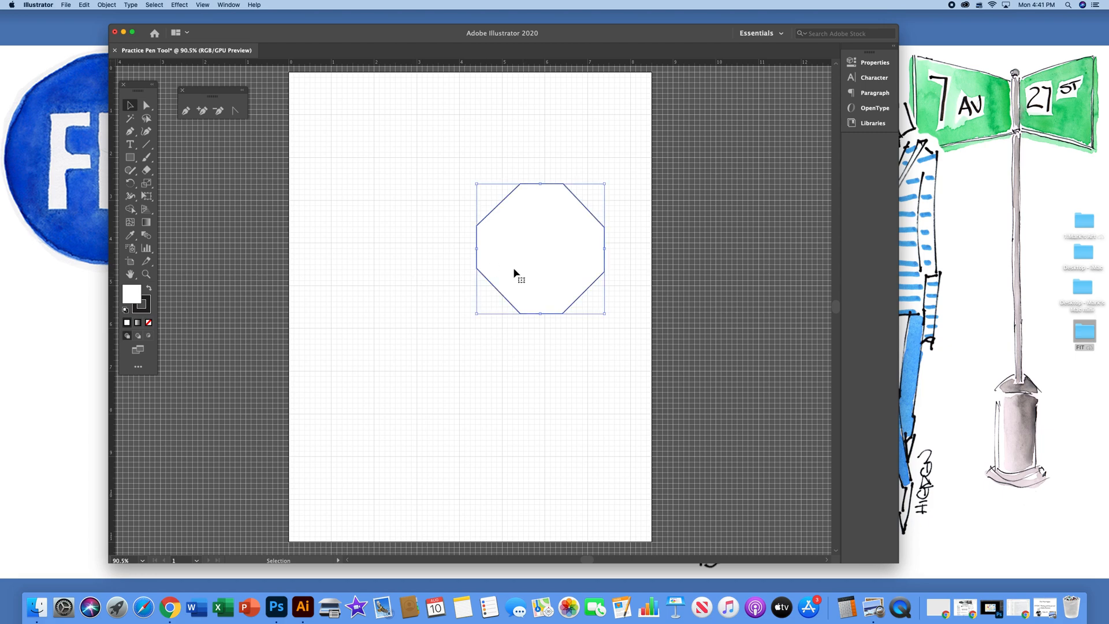
pyautogui.moveTo(498, 257); pyautogui.dragTo(406, 229)
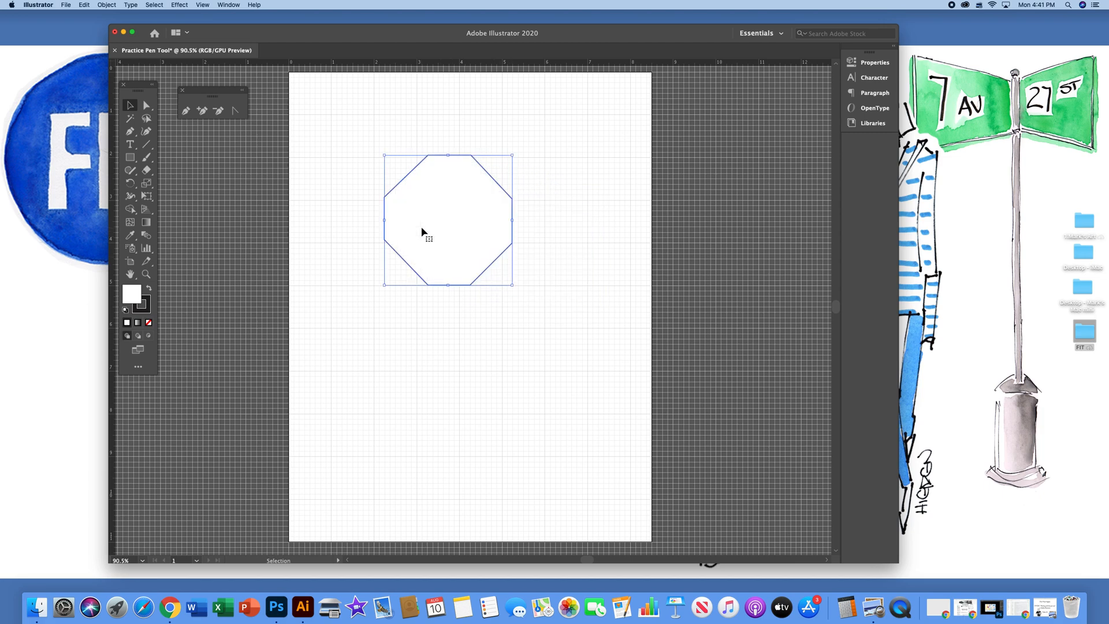
pyautogui.click(452, 316)
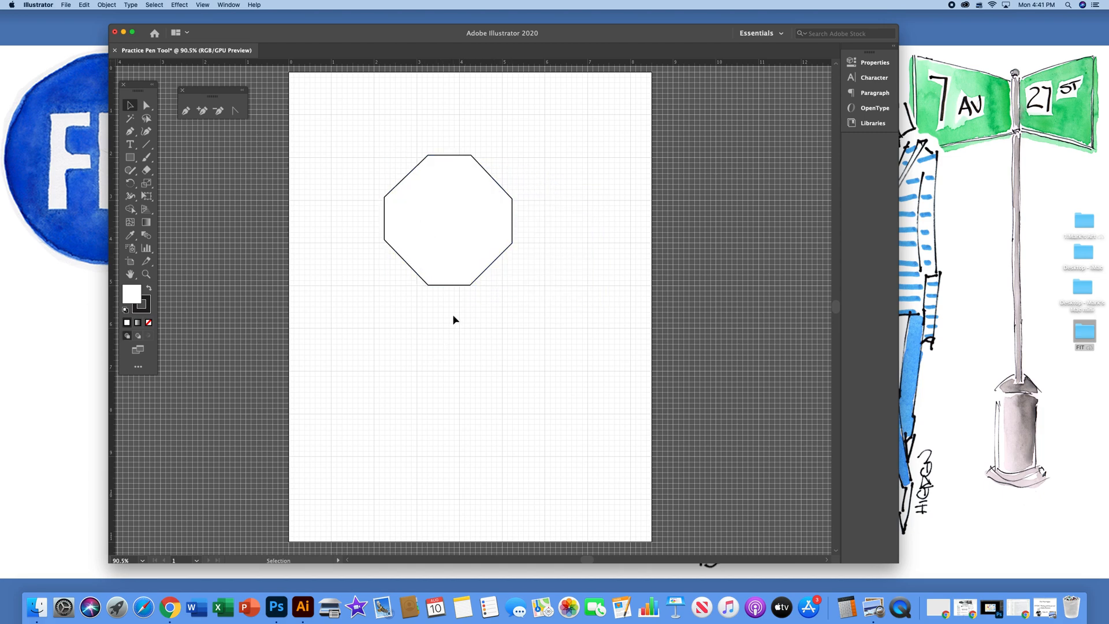
# Try shrinking the octagon without constraining its proportions, and undo the resize
pyautogui.click(468, 230)
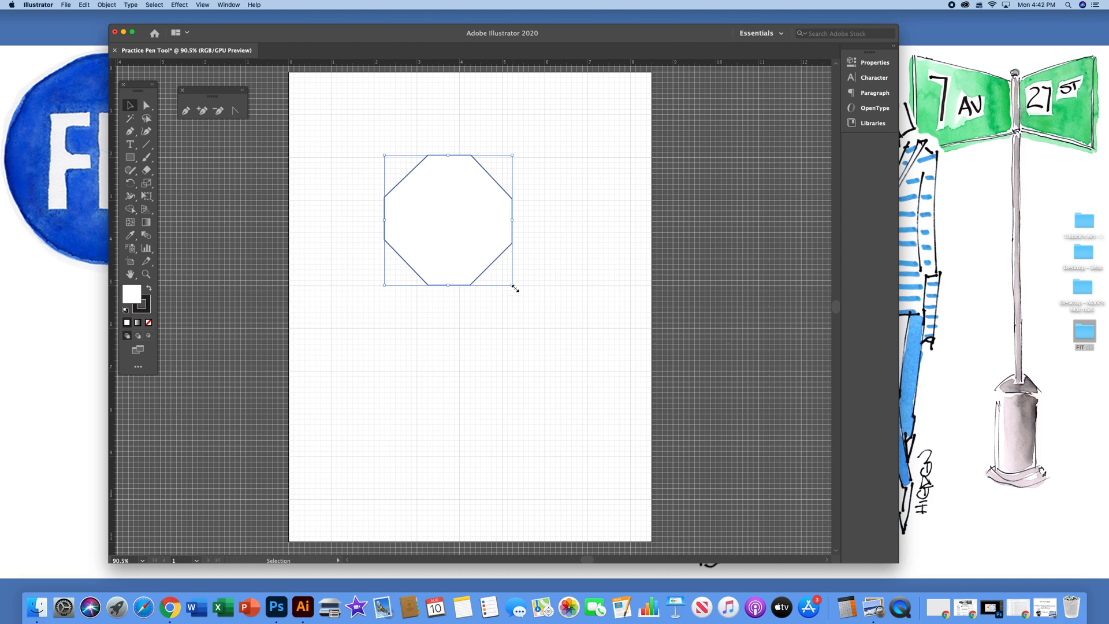
pyautogui.moveTo(514, 287); pyautogui.dragTo(465, 220)
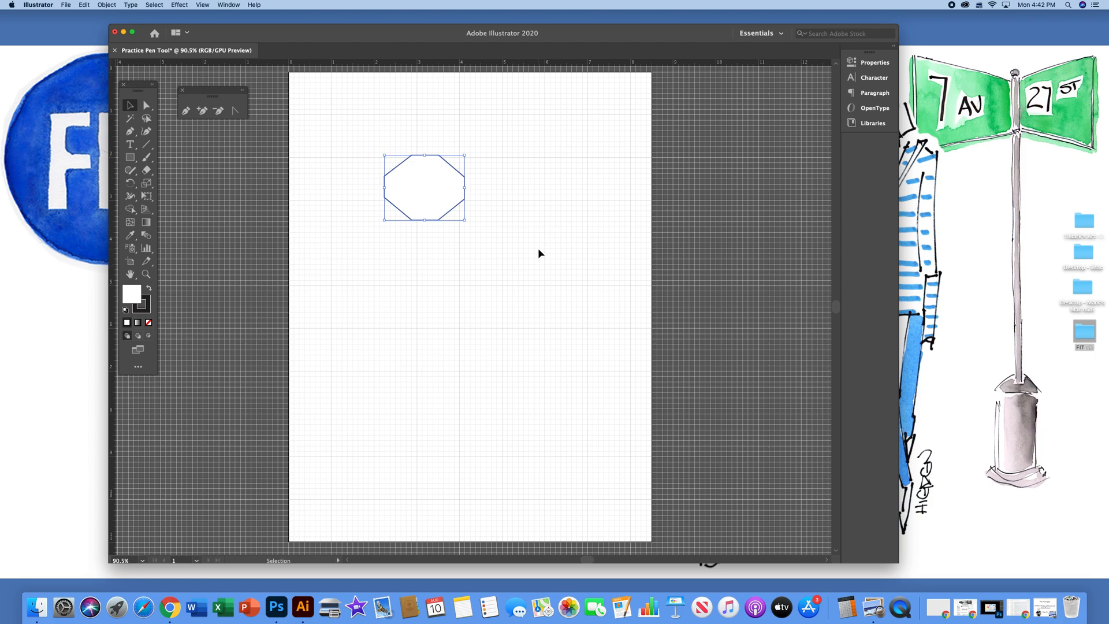
pyautogui.press('super+z')
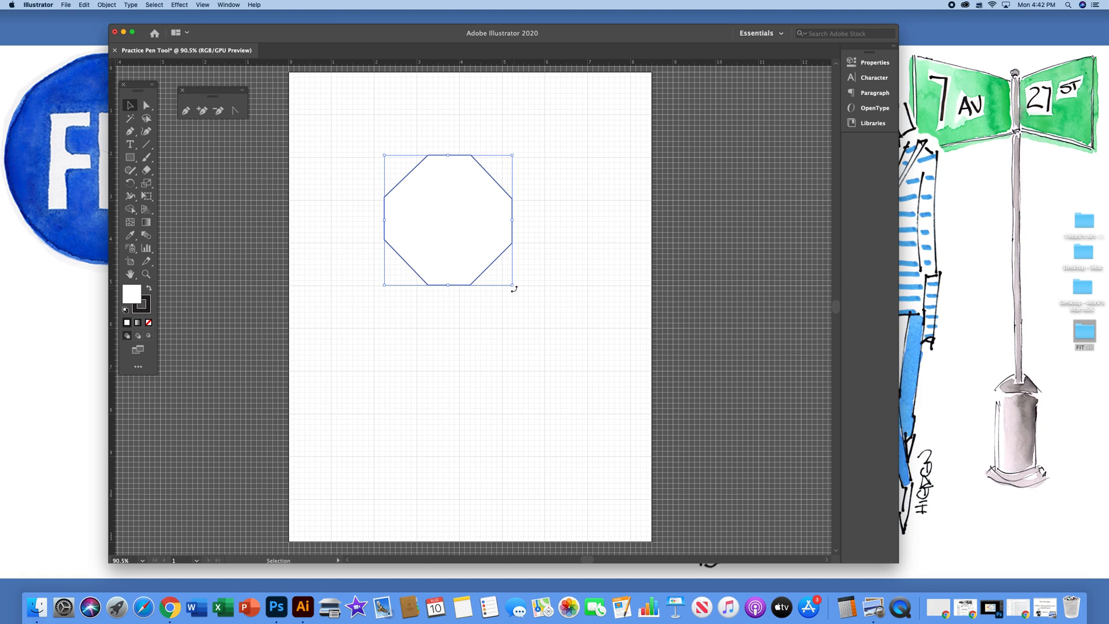
# Rotate the octagon clockwise so it sits tilted, and move it slightly to the right on the artboard
pyautogui.moveTo(514, 288); pyautogui.dragTo(415, 307)
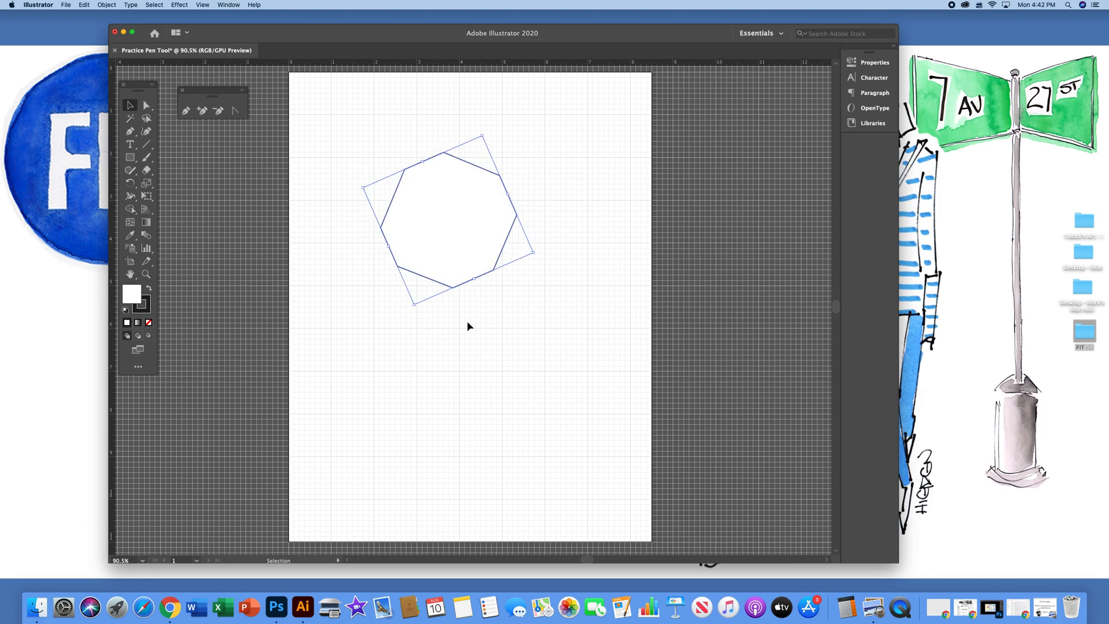
pyautogui.click(572, 314)
pyautogui.moveTo(448, 224); pyautogui.dragTo(590, 299)
pyautogui.press('a')
pyautogui.press('v')
pyautogui.press('super+z')
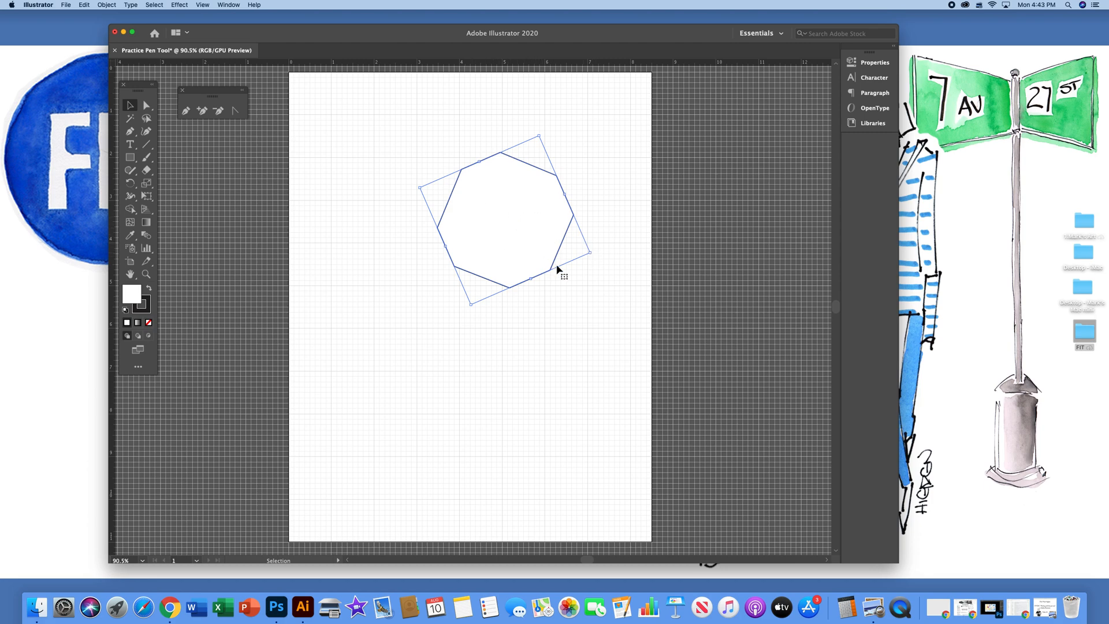
# Scale the tilted octagon down proportionally, enlarge it slightly with its proportions kept, and deselect it
pyautogui.press('shift')
pyautogui.moveTo(590, 253); pyautogui.dragTo(528, 248)
pyautogui.click(569, 299)
pyautogui.click(482, 232)
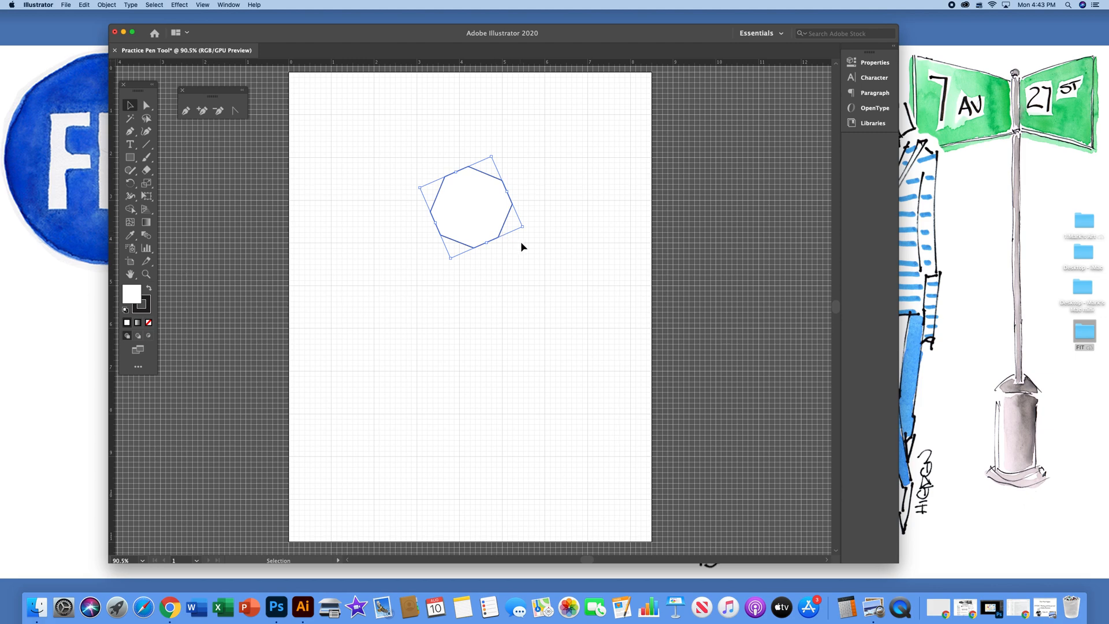
pyautogui.press('shift')
pyautogui.moveTo(526, 229); pyautogui.dragTo(549, 249)
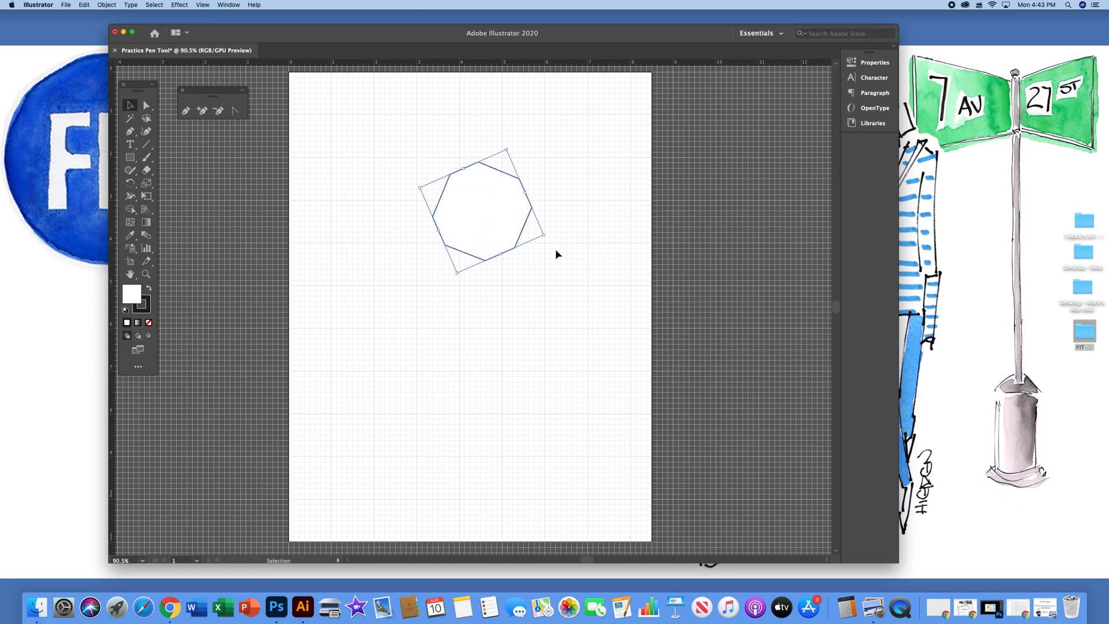
pyautogui.click(570, 280)
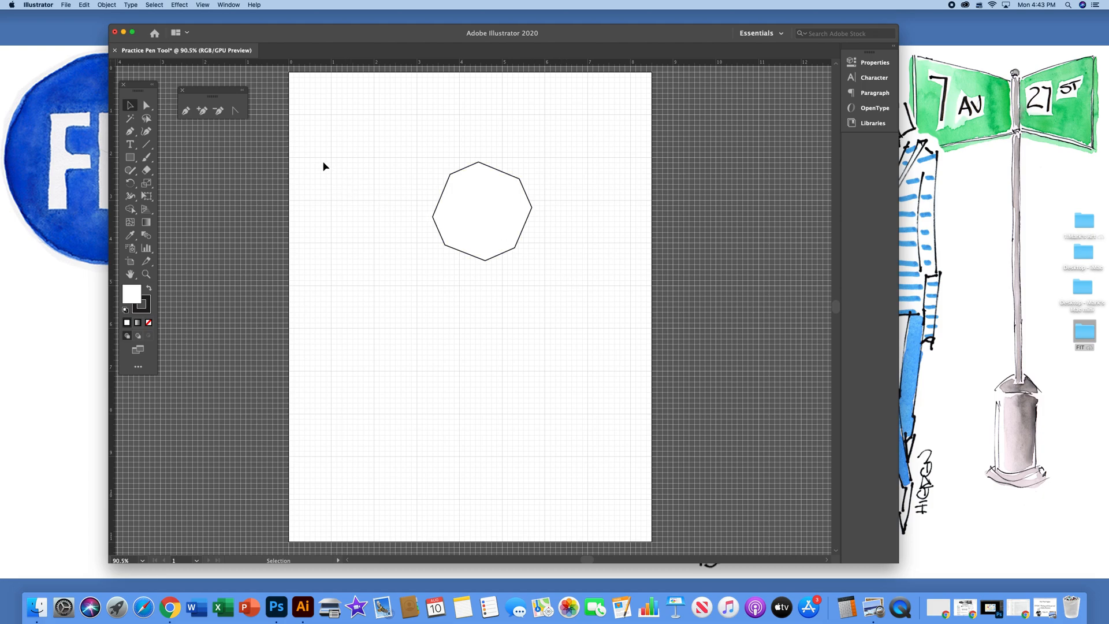
# Begin a Pen tool path with an upward arch 2 in wide below the octagon, and remove the end anchor's outgoing handle
pyautogui.click(131, 134)
pyautogui.click(374, 285)
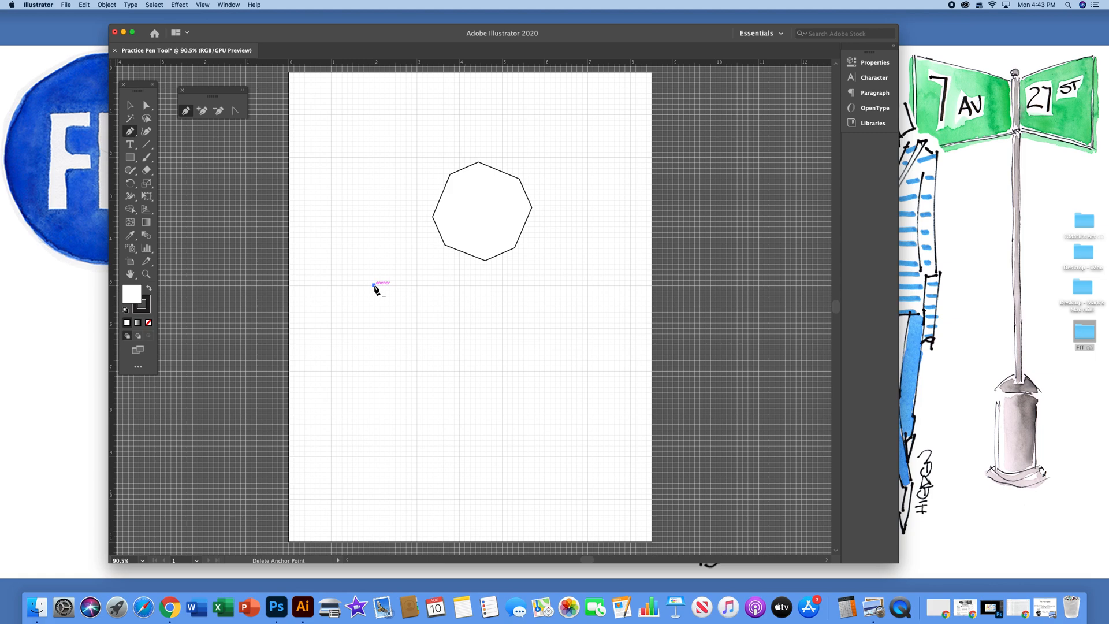
pyautogui.click(460, 286)
pyautogui.moveTo(461, 286); pyautogui.dragTo(503, 378)
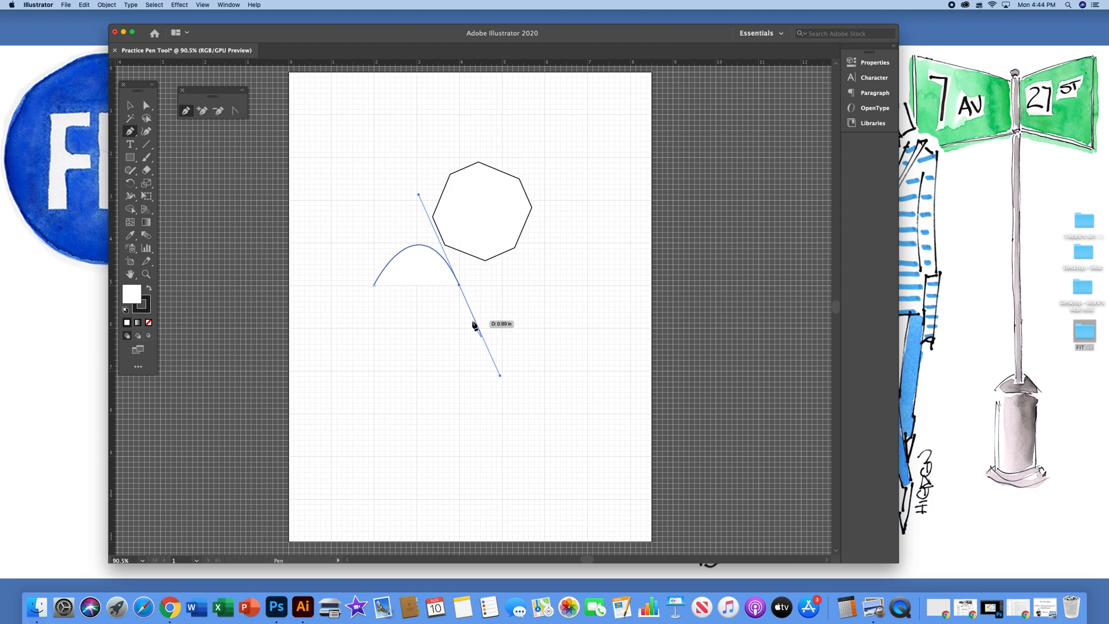
pyautogui.click(460, 287)
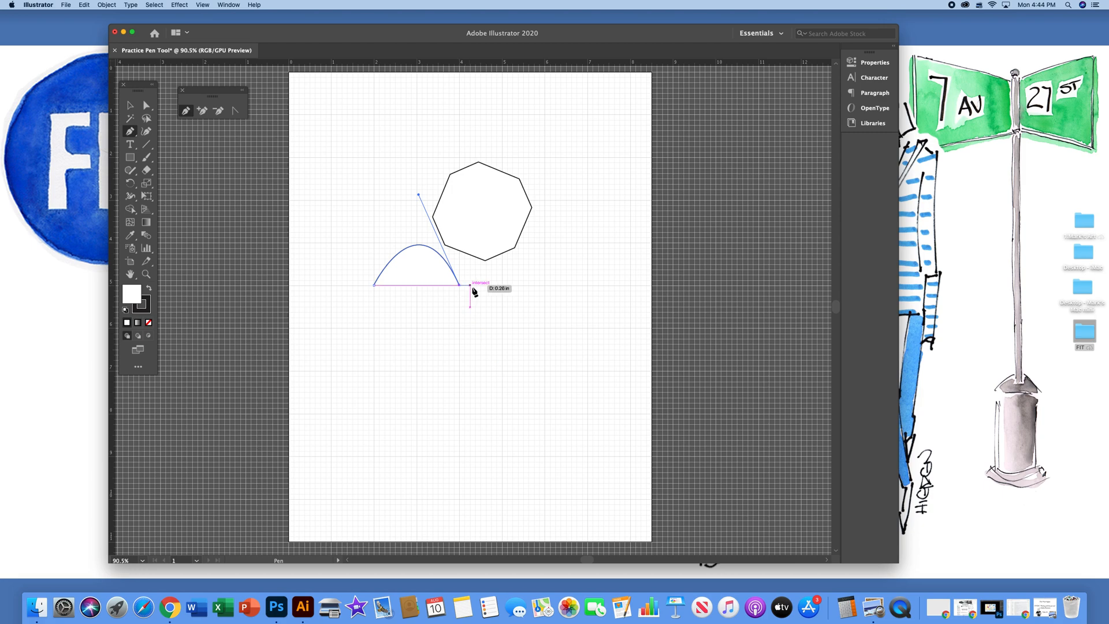
# Continue the path with a downward dip 2 in wide, remove its outgoing handle, and add straight segments 1 in right and 2 in down
pyautogui.click(545, 285)
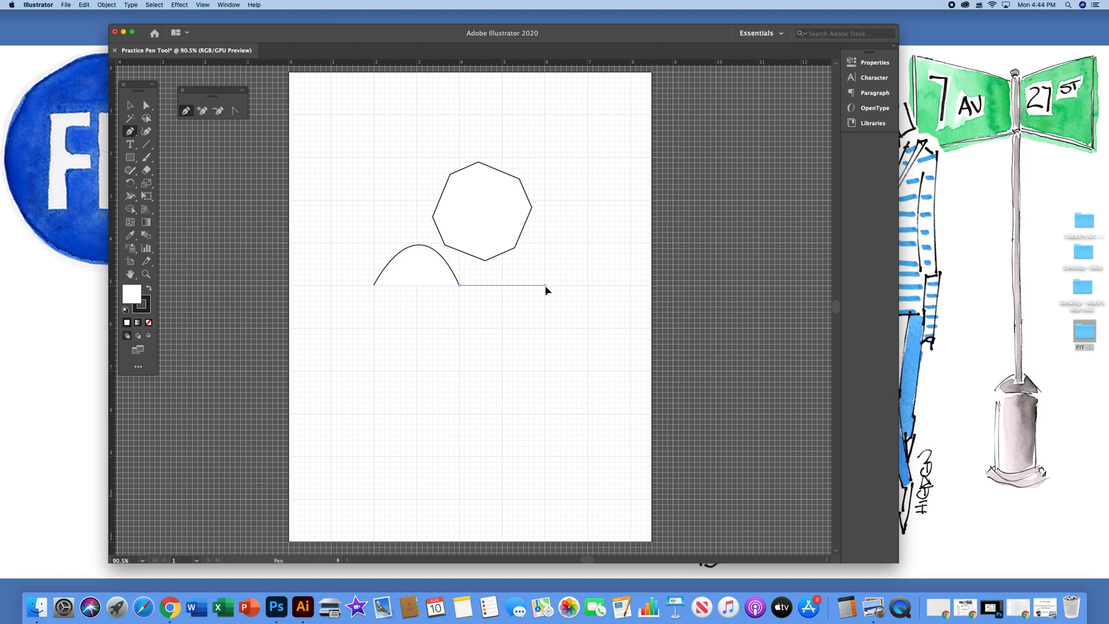
pyautogui.moveTo(546, 287); pyautogui.dragTo(593, 214)
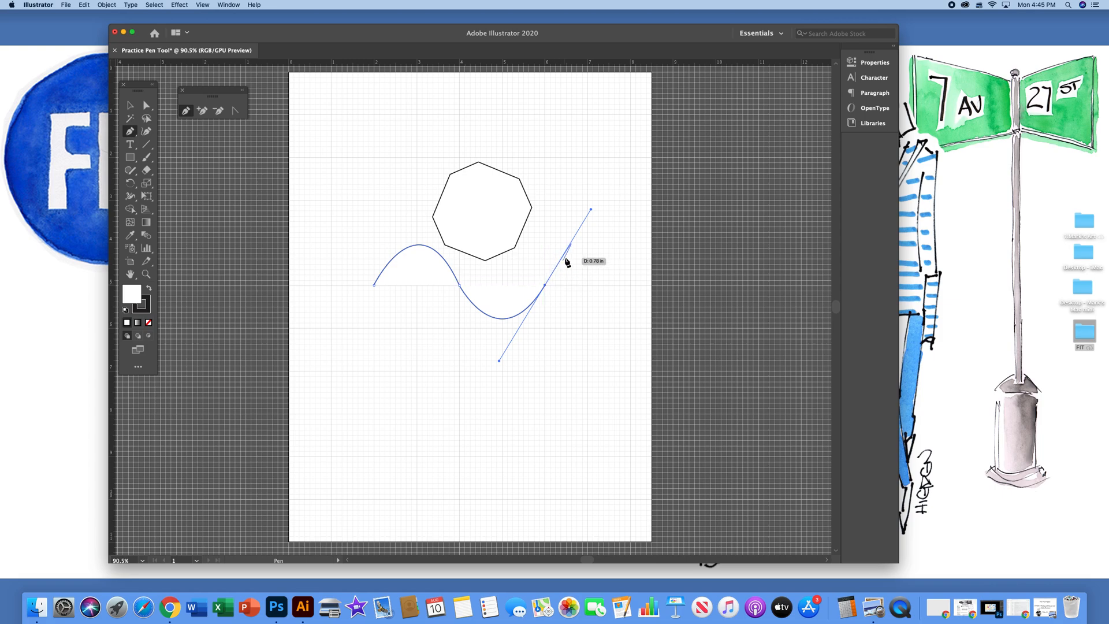
pyautogui.click(546, 286)
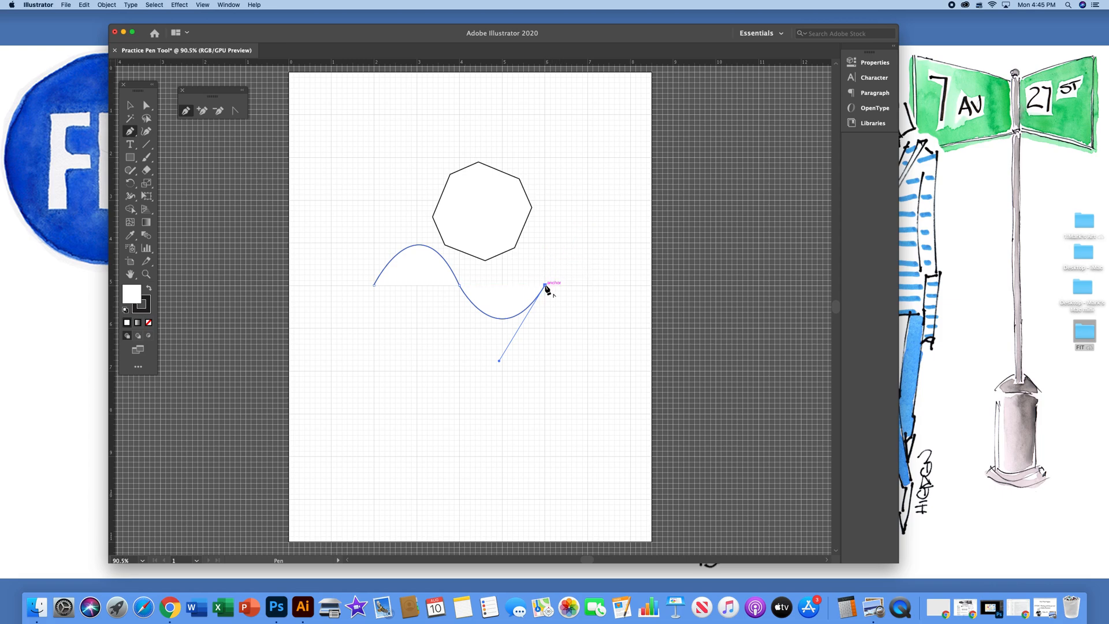
pyautogui.click(588, 285)
pyautogui.click(587, 371)
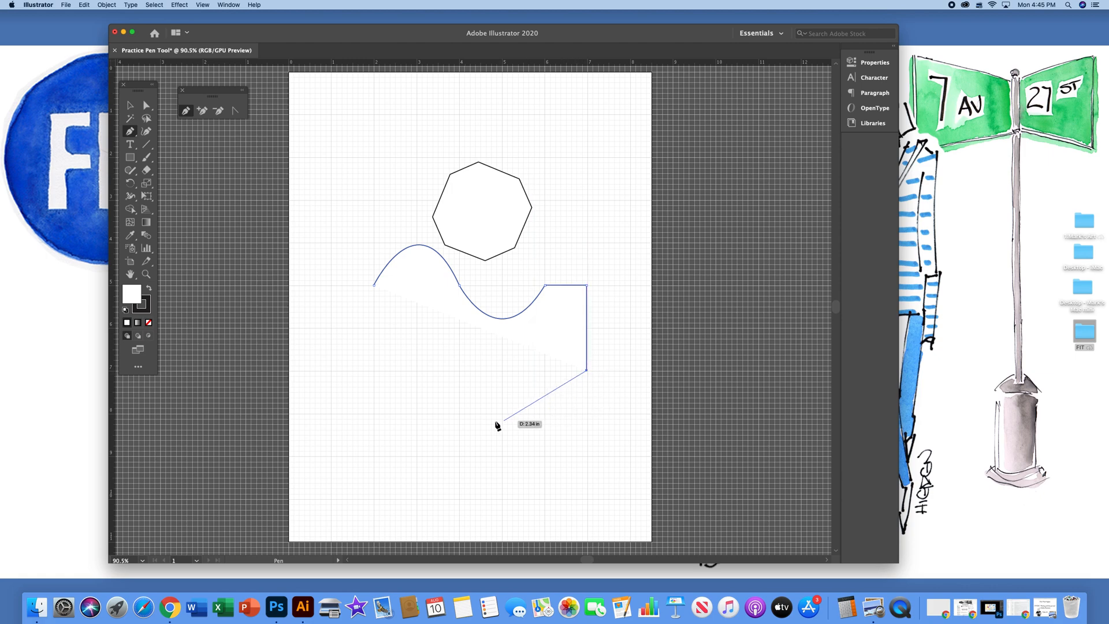
# Add a bulging curve along the path's underside, remove its outgoing handle, and close the shape with a straight edge to the starting anchor
pyautogui.click(418, 415)
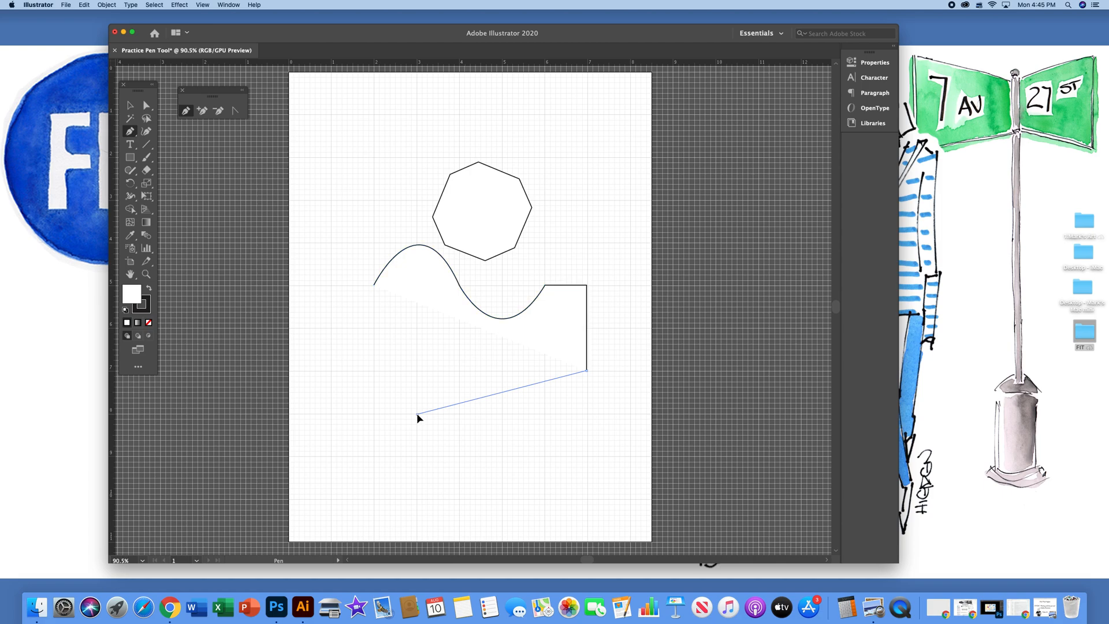
pyautogui.moveTo(418, 414); pyautogui.dragTo(407, 343)
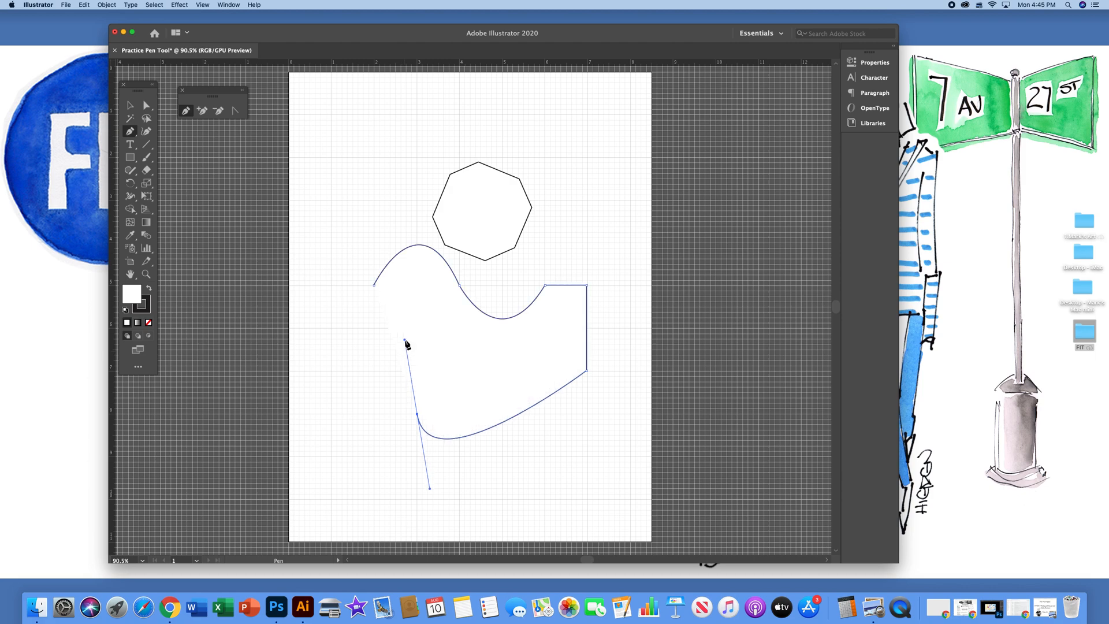
pyautogui.click(418, 414)
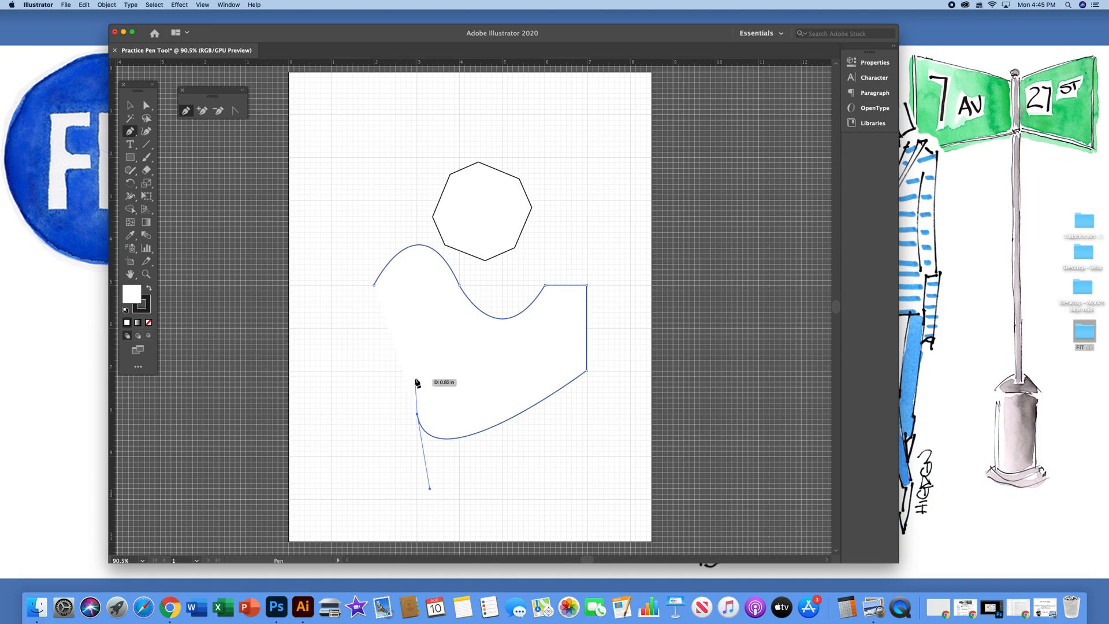
pyautogui.click(374, 286)
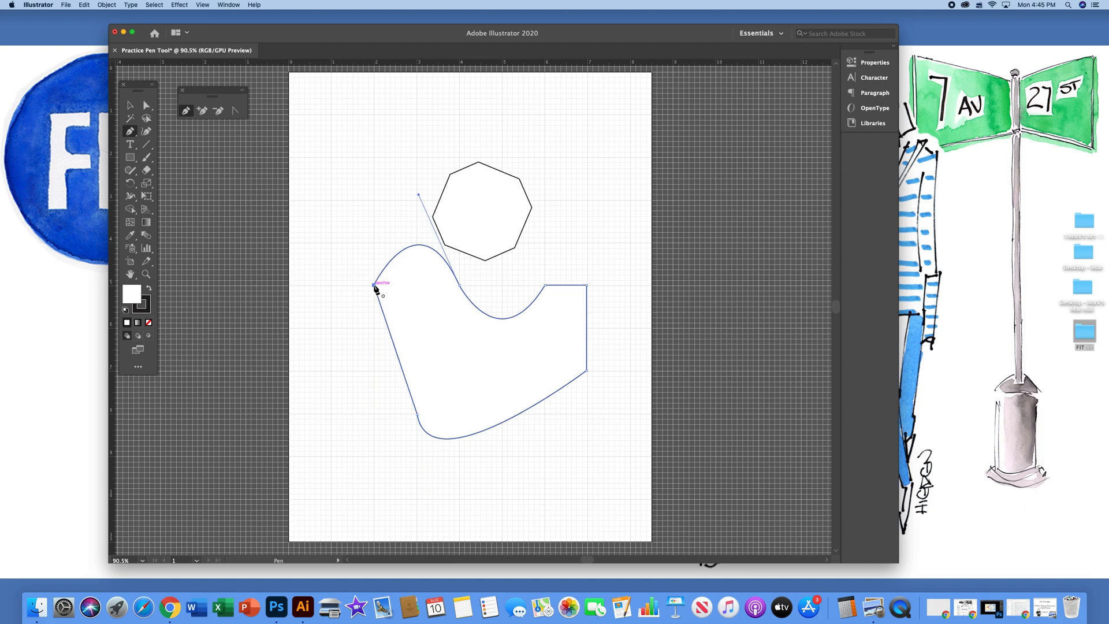
# Move the closed curved shape slightly to the left, scale it down proportionally toward its lower-left corner, and deselect it
pyautogui.click(132, 106)
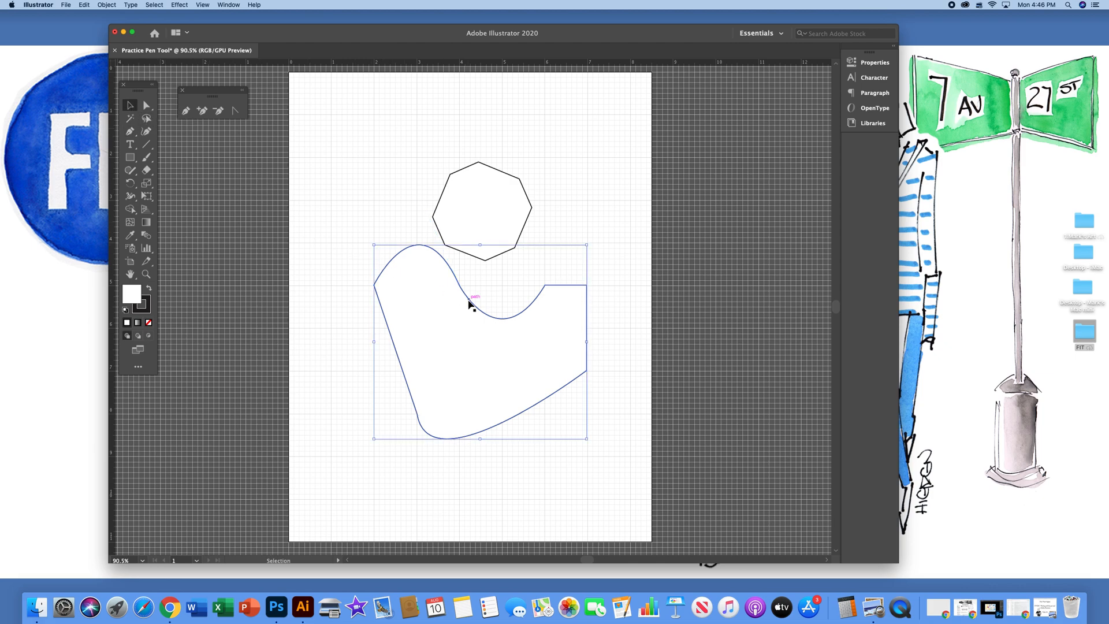
pyautogui.moveTo(468, 372)
pyautogui.mouseDown()
pyautogui.moveTo(449, 375)
pyautogui.moveTo(415, 346)
pyautogui.moveTo(450, 349)
pyautogui.moveTo(414, 380)
pyautogui.moveTo(448, 394)
pyautogui.moveTo(451, 381)
pyautogui.mouseUp()
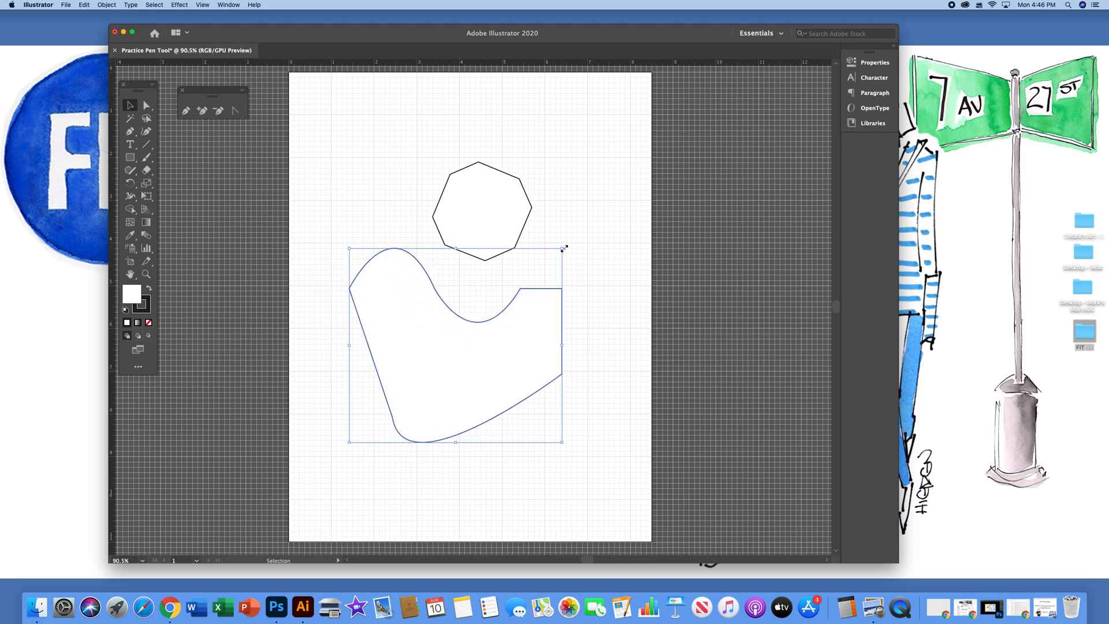
pyautogui.press('shift')
pyautogui.moveTo(564, 249); pyautogui.dragTo(498, 327)
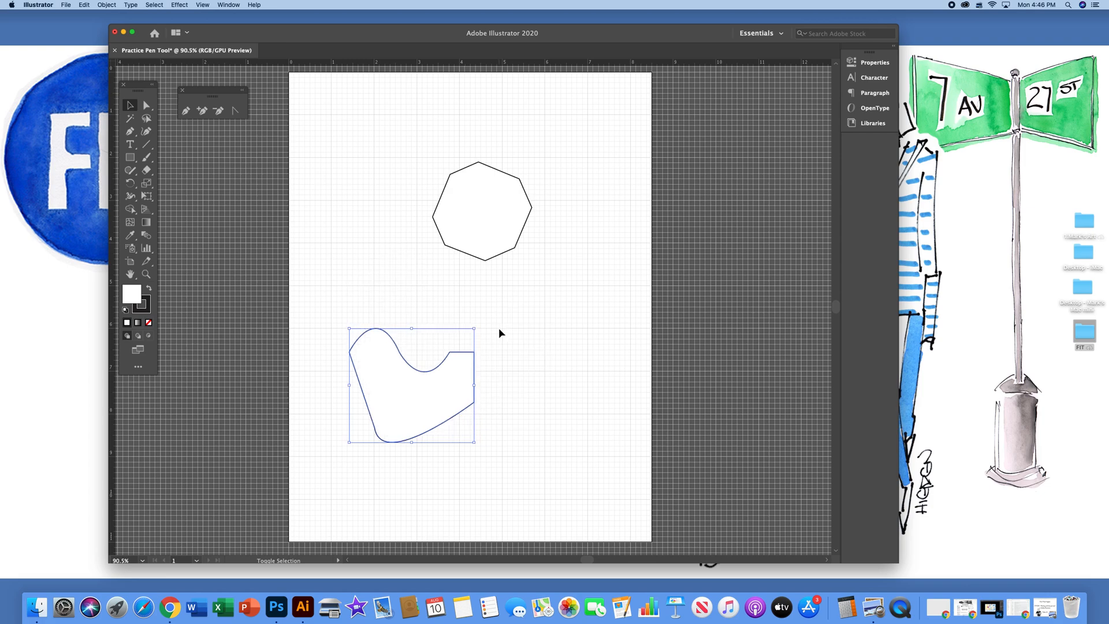
pyautogui.click(538, 354)
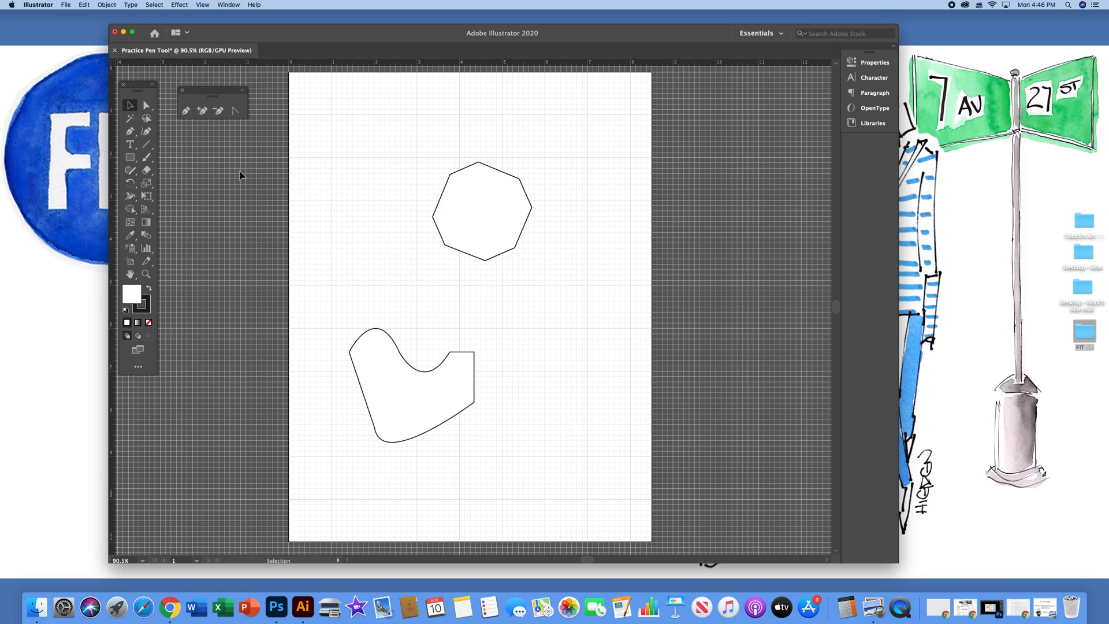
# Reshape the octagon with Direct Selection by pulling its right corner outward and its lower-right corner down into a point, and deselect it
pyautogui.click(147, 107)
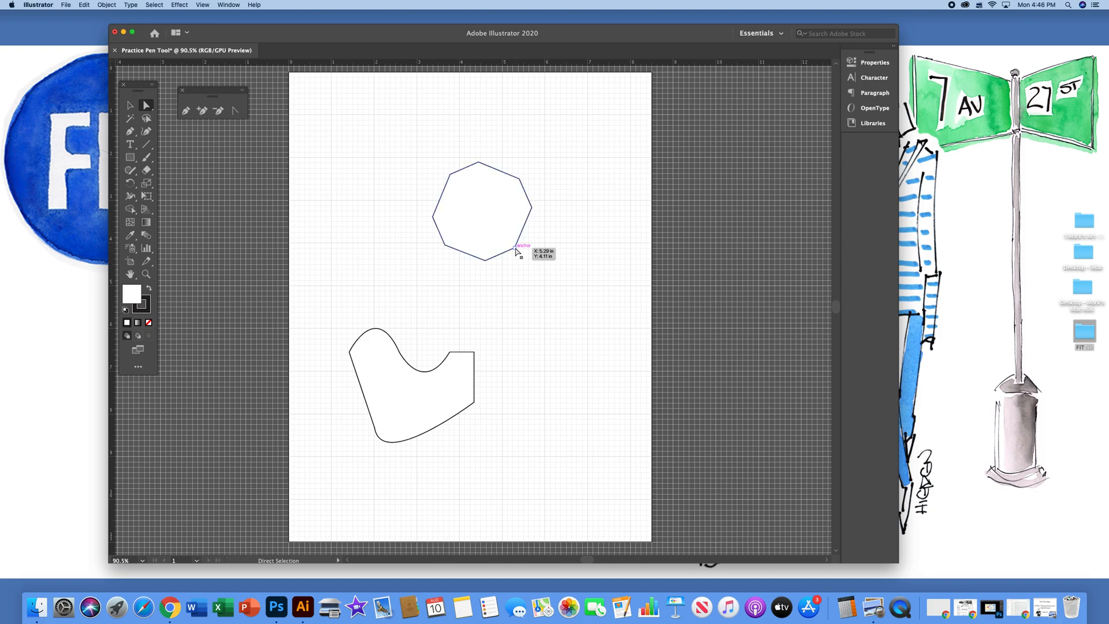
pyautogui.moveTo(515, 248); pyautogui.dragTo(546, 285)
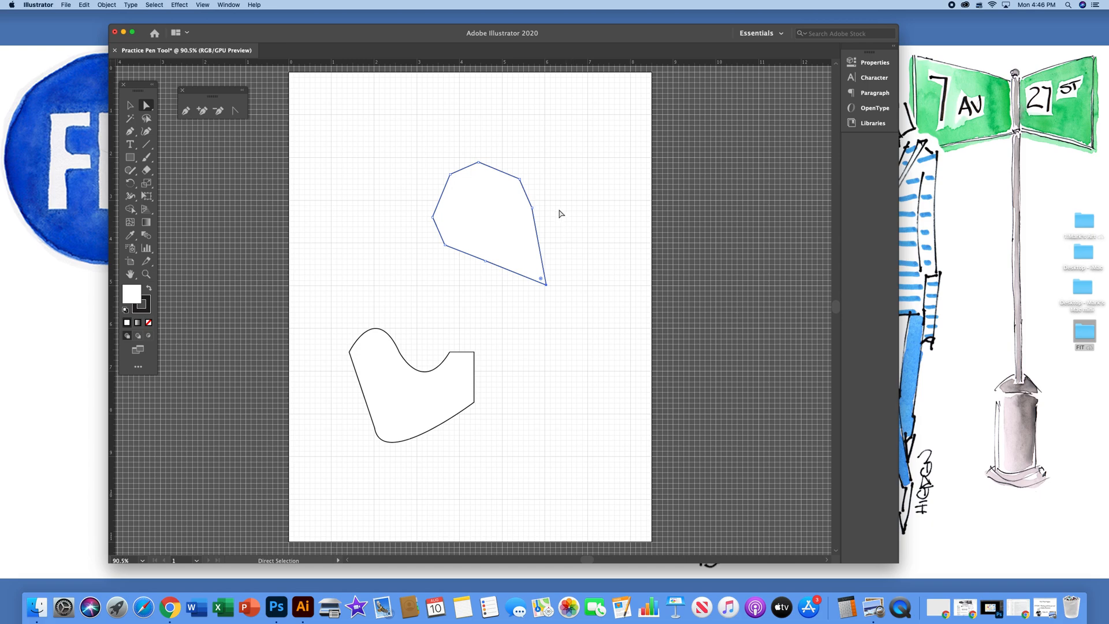
pyautogui.moveTo(535, 208); pyautogui.dragTo(570, 200)
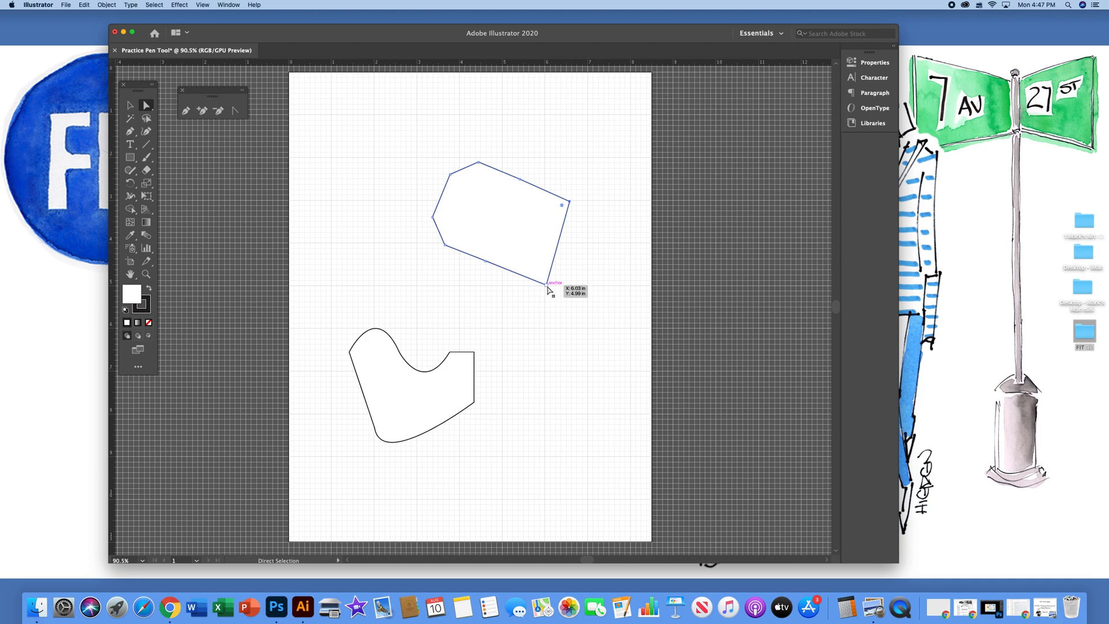
pyautogui.moveTo(548, 289); pyautogui.dragTo(502, 316)
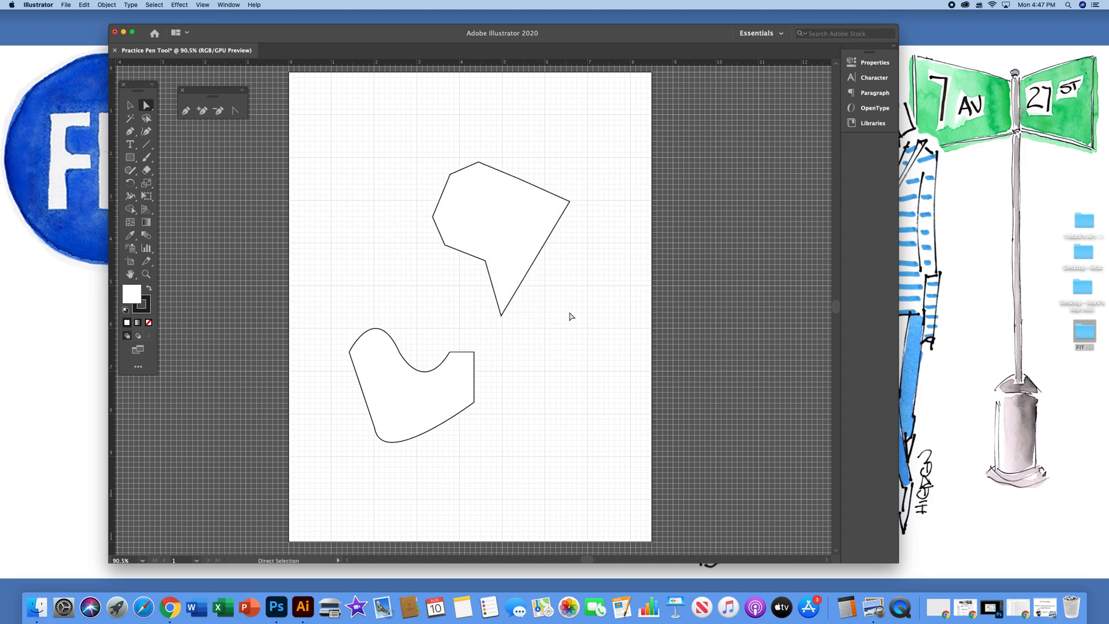
# Move the whole reshaped octagon to the left and slightly up, and deselect it
pyautogui.click(130, 106)
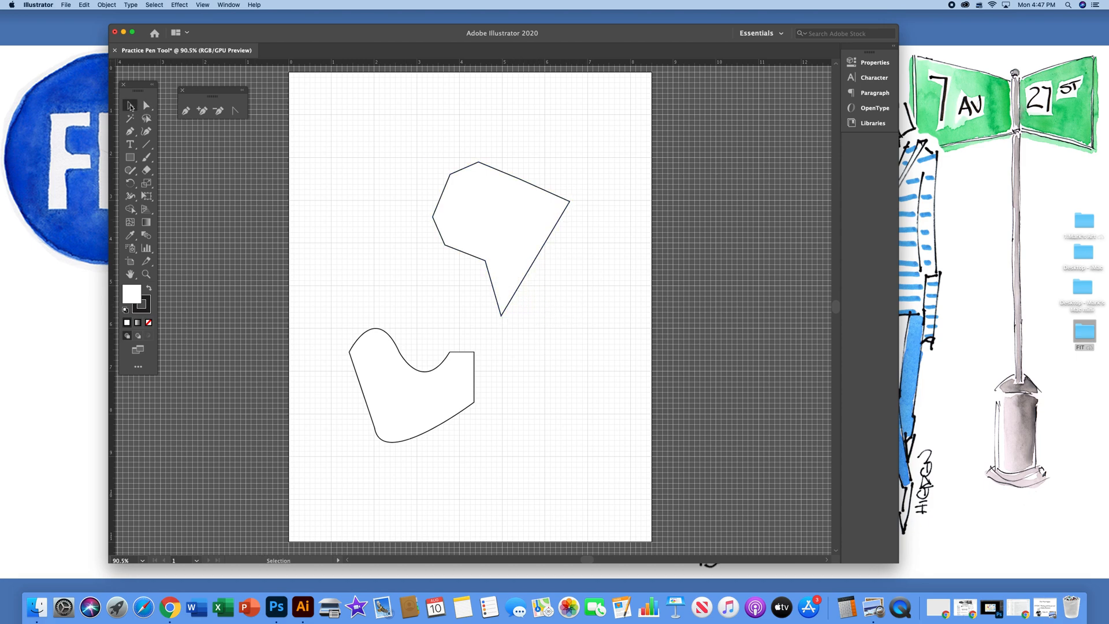
pyautogui.click(497, 200)
pyautogui.moveTo(497, 203); pyautogui.dragTo(458, 193)
pyautogui.click(404, 137)
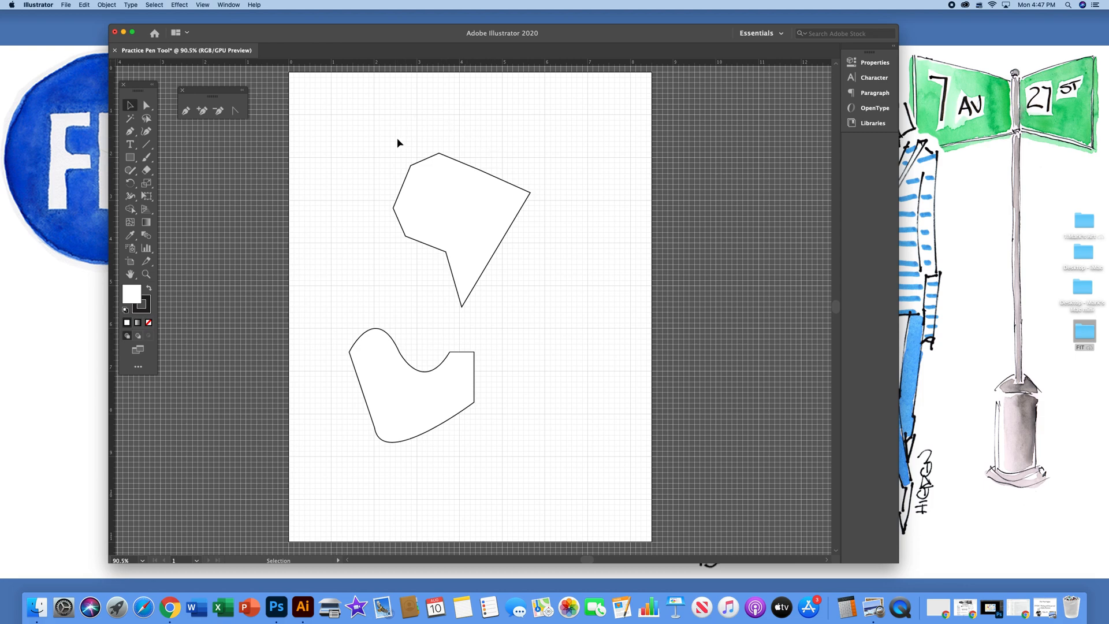
# Stretch the reshaped octagon's right corner anchor farther to the right with Direct Selection, and deselect the shape
pyautogui.click(146, 106)
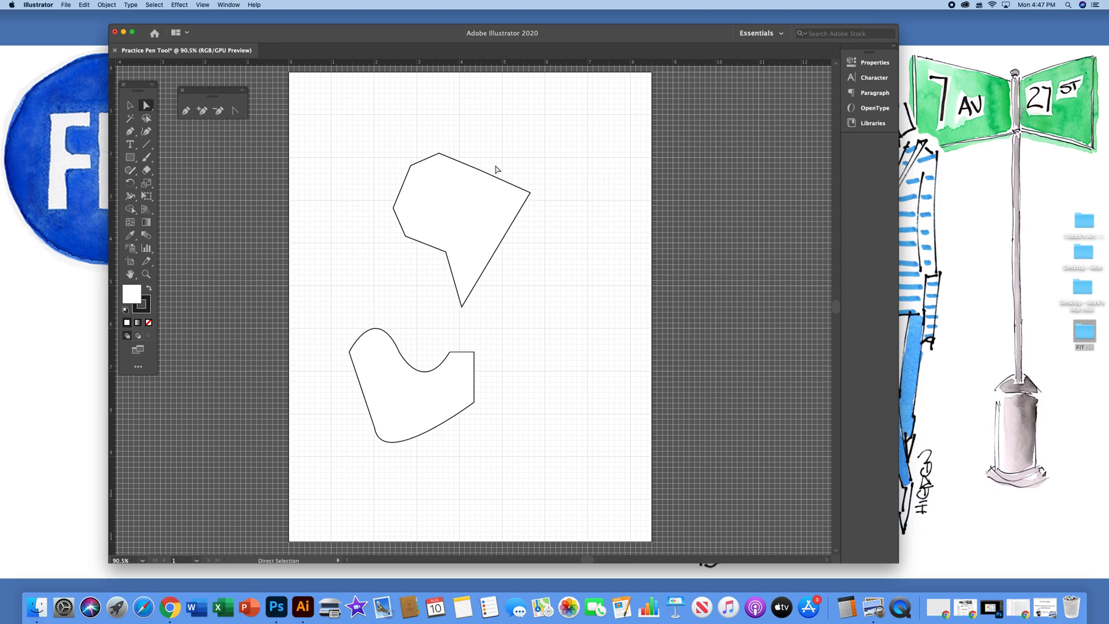
pyautogui.moveTo(531, 193); pyautogui.dragTo(591, 193)
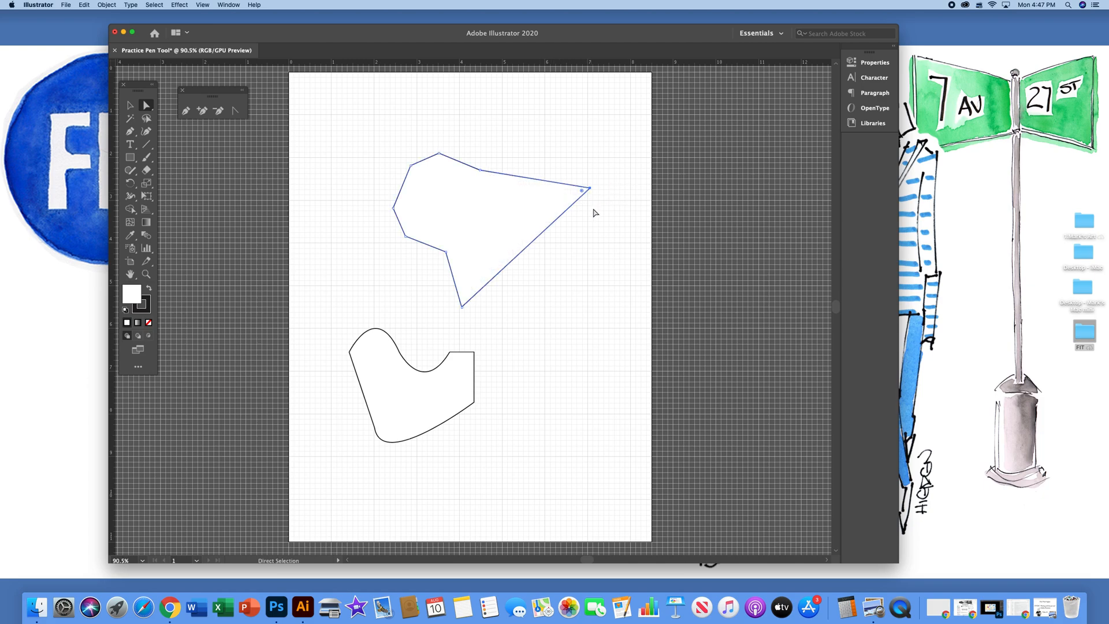
pyautogui.click(590, 273)
# Minimize the document window
pyautogui.click(124, 33)
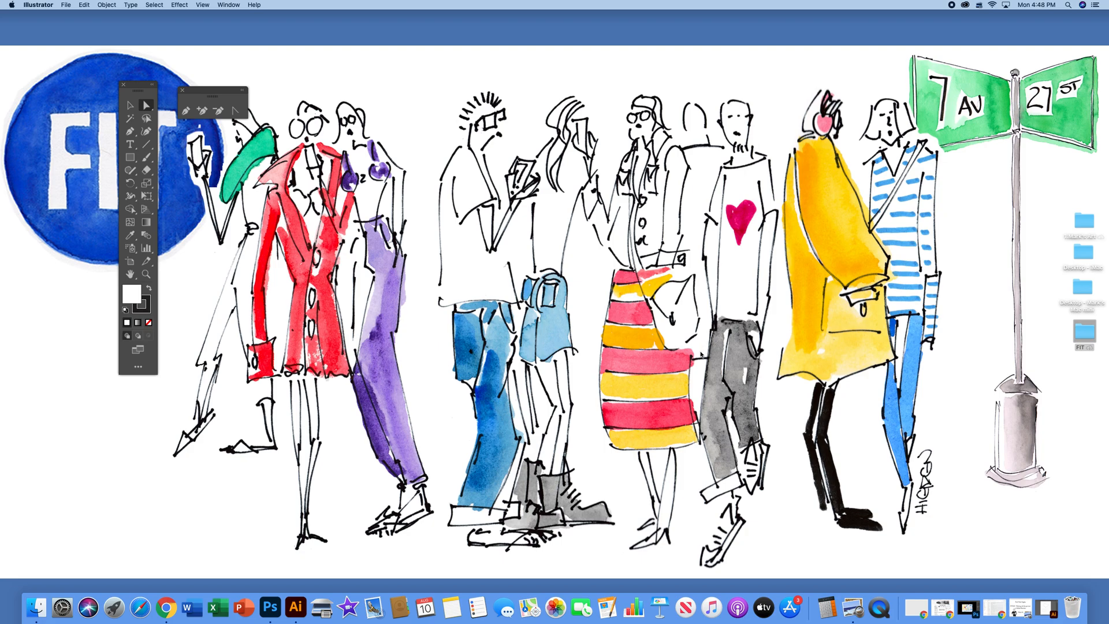
pyautogui.press('super+shift+5')
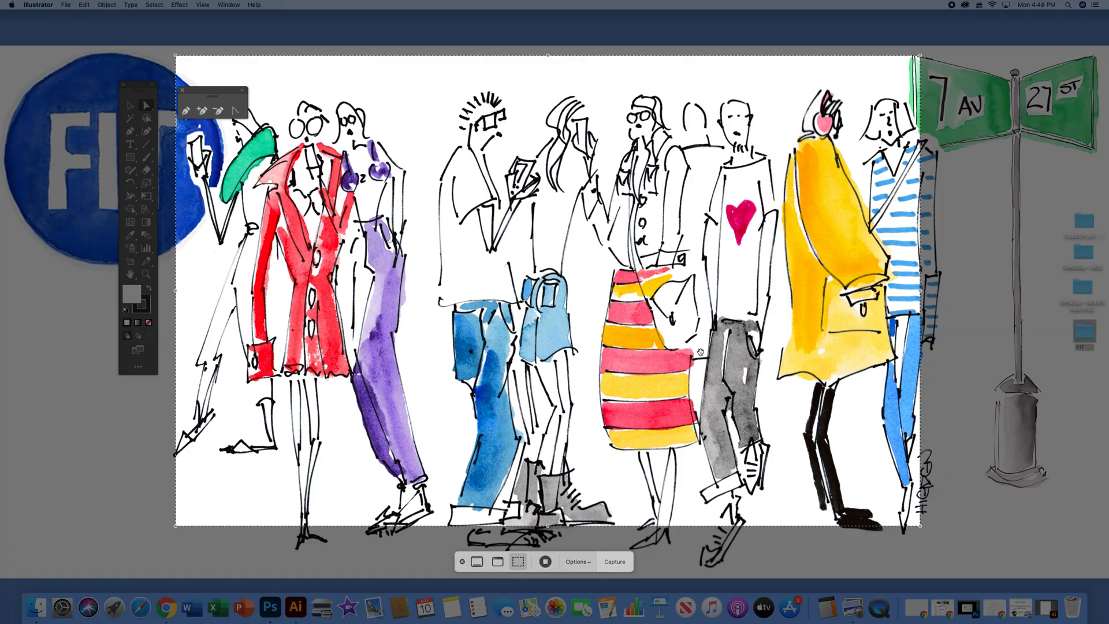